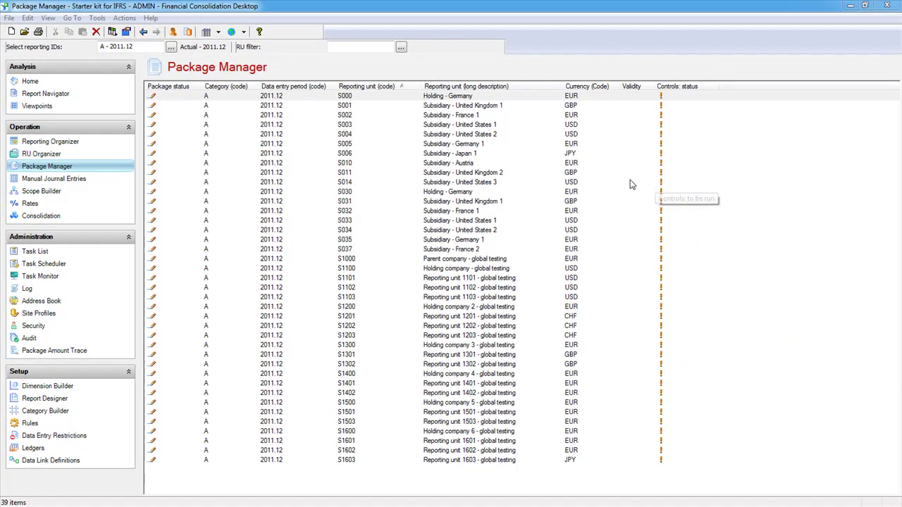
Open the 2011.12 package of reporting unit S000, Holding - Germany
{"action": "left_click", "coordinate": [405, 98]}
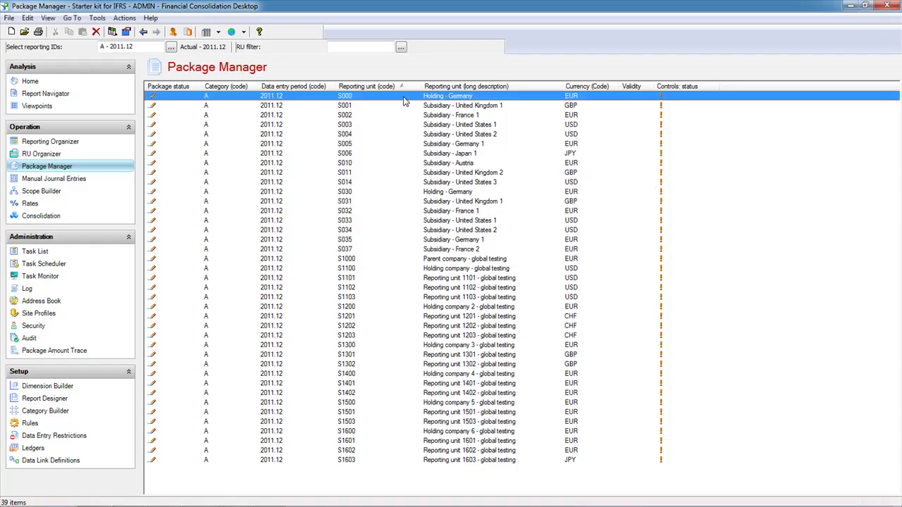
{"action": "right_click", "coordinate": [404, 101]}
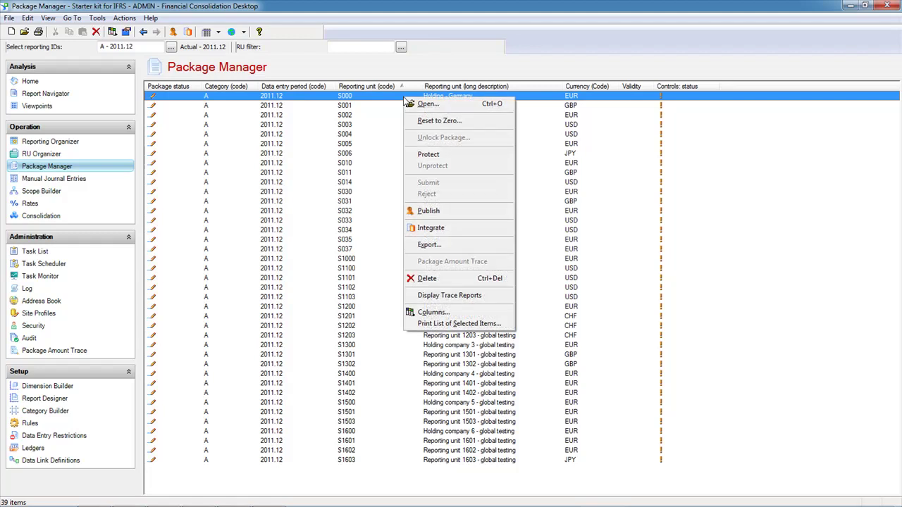
{"action": "left_click", "coordinate": [430, 106]}
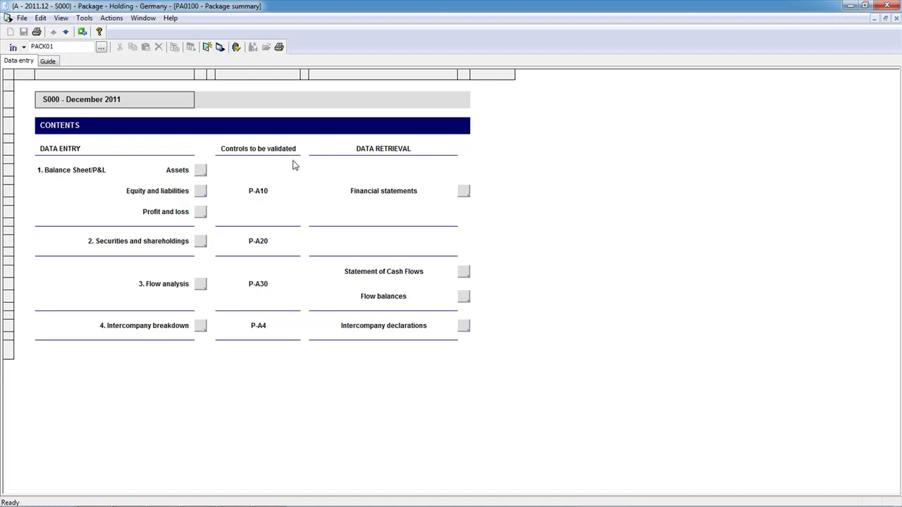
Open the PA5200 Statement of Financial Position from the package contents and examine the closing amounts for non-current and current assets
{"action": "left_click", "coordinate": [203, 173]}
{"action": "left_click", "coordinate": [201, 192]}
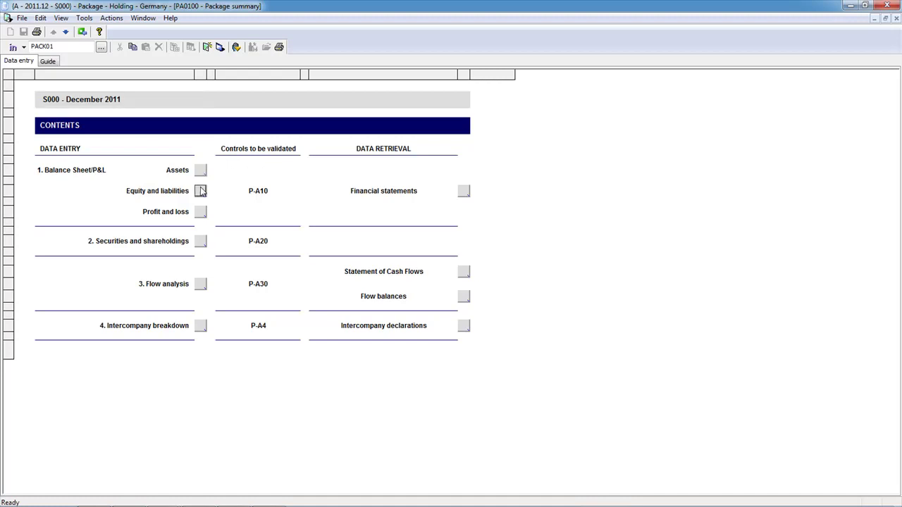
{"action": "left_click", "coordinate": [201, 242]}
{"action": "left_click", "coordinate": [464, 192]}
{"action": "left_click", "coordinate": [464, 193]}
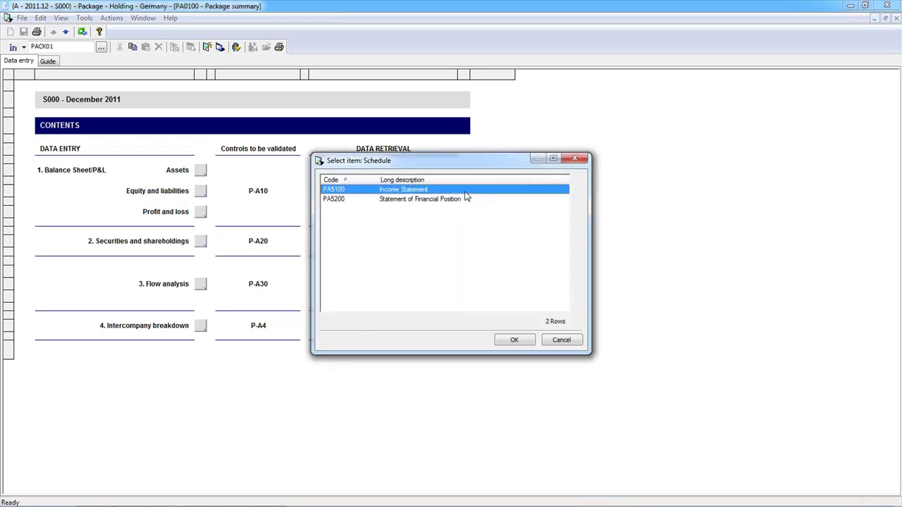
{"action": "left_click", "coordinate": [453, 201]}
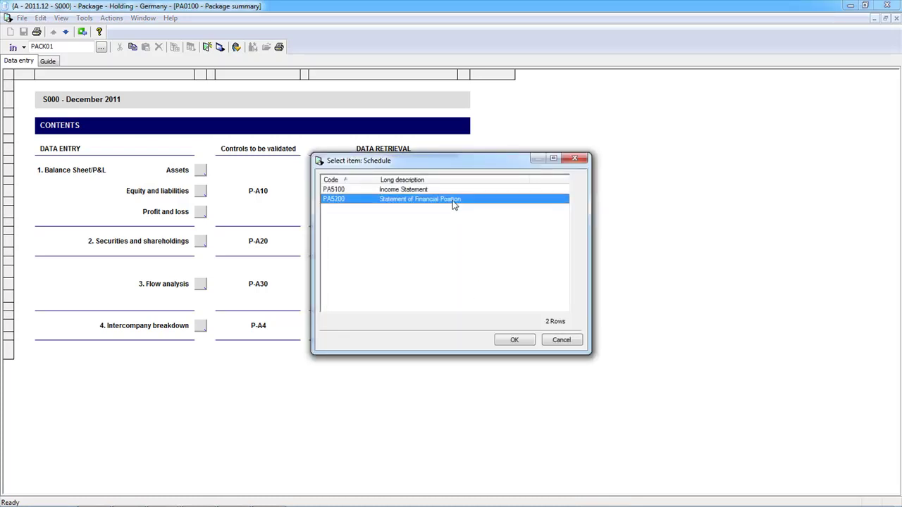
{"action": "left_click", "coordinate": [513, 340]}
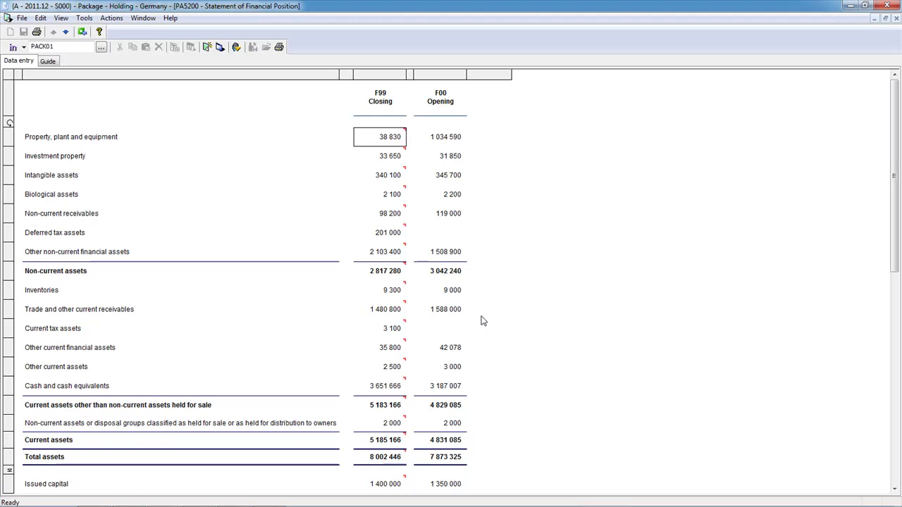
{"action": "left_click", "coordinate": [389, 275]}
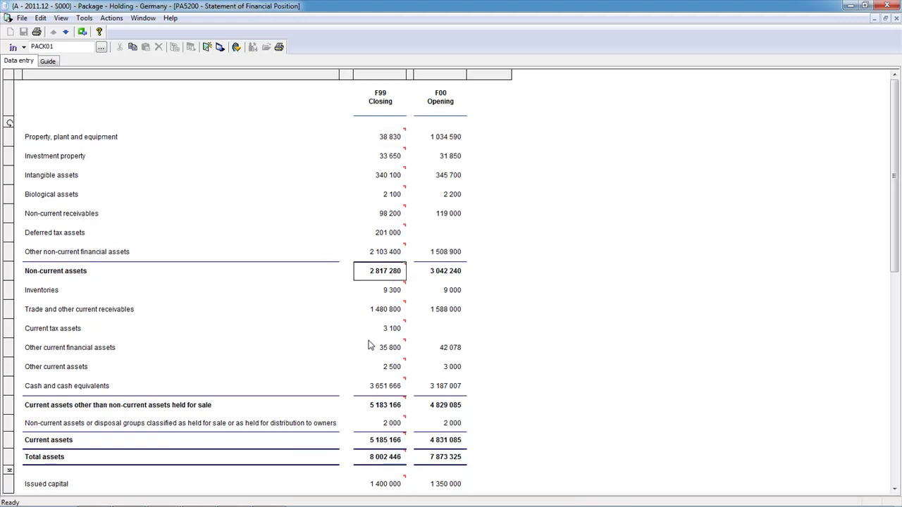
{"action": "left_click", "coordinate": [381, 443]}
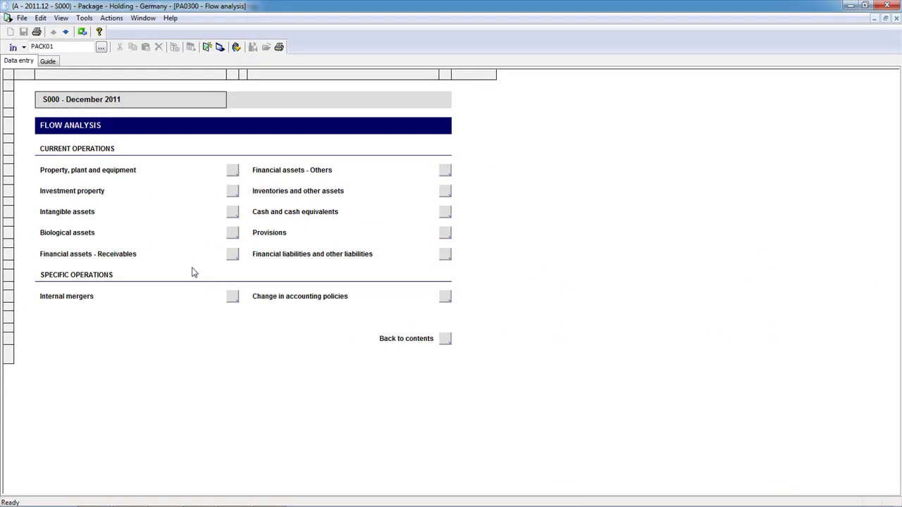
Open the Property, plant and equipment flow schedule and enter 1 022 000 as the F99 closing amount for A1110 Lands and buildings
{"action": "left_click", "coordinate": [232, 173]}
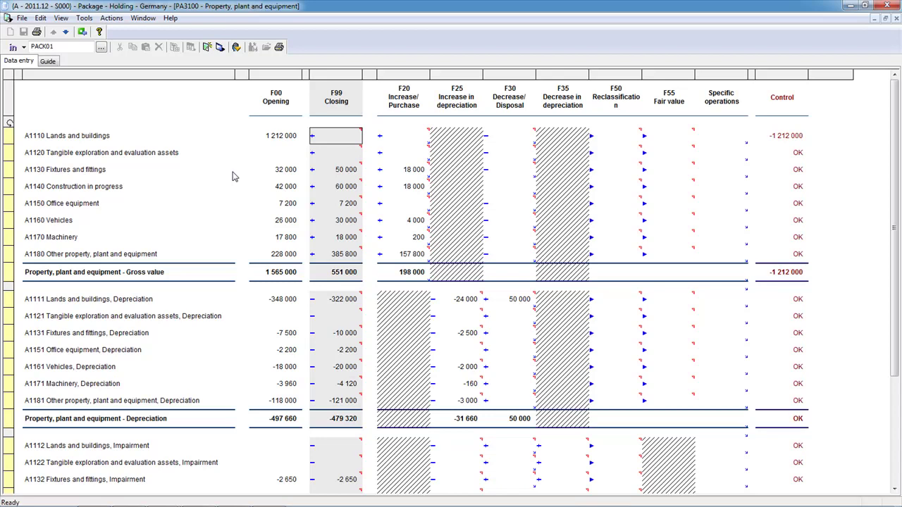
{"action": "left_click", "coordinate": [345, 142]}
{"action": "left_click", "coordinate": [346, 139]}
{"action": "type", "text": "1022"}
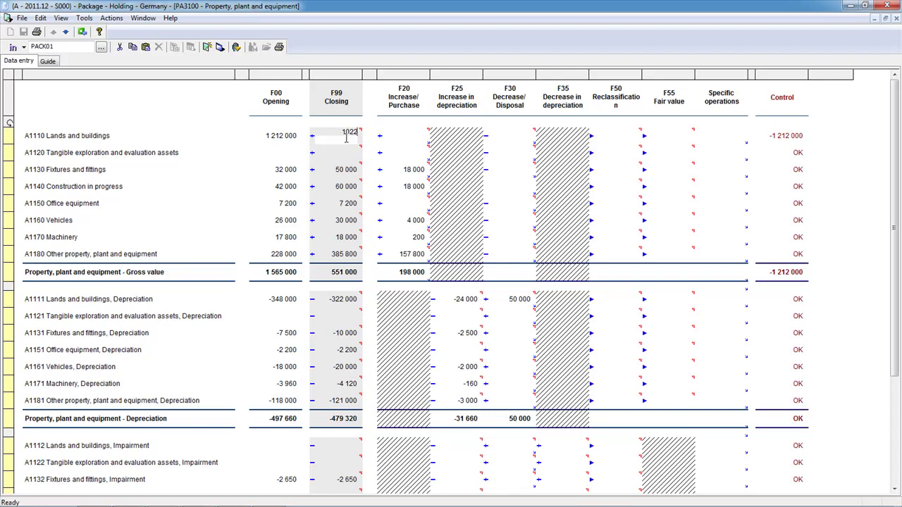
{"action": "type", "text": "000"}
{"action": "key", "text": "Tab"}
Enter a purchase of 10 000 and a disposal of 200 000 for A1110 Lands and buildings, and close the schedule
{"action": "type", "text": "1"}
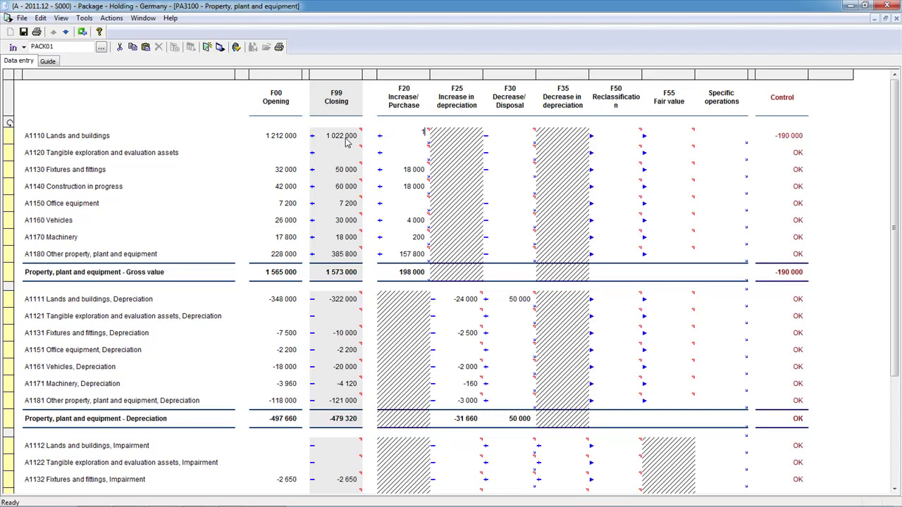
{"action": "type", "text": "0000"}
{"action": "key", "text": "Tab"}
{"action": "type", "text": "200 000"}
{"action": "key", "text": "Tab"}
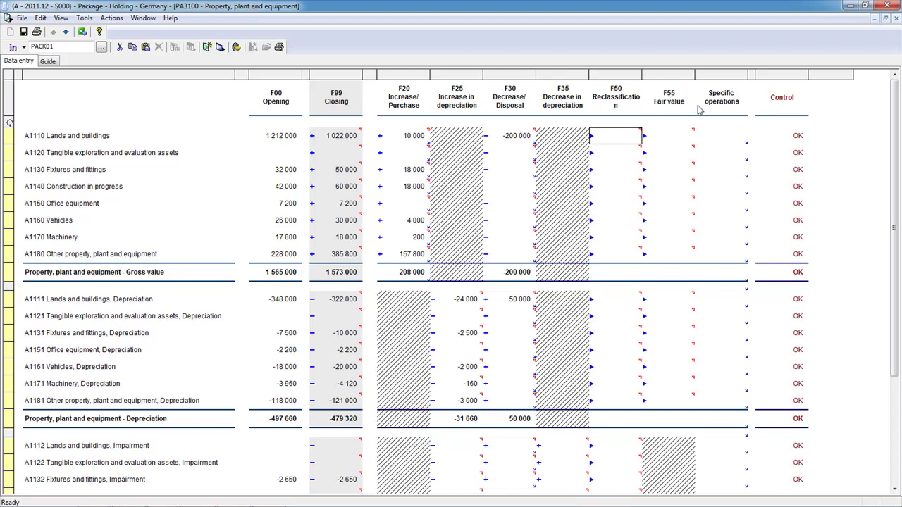
{"action": "left_click", "coordinate": [897, 21]}
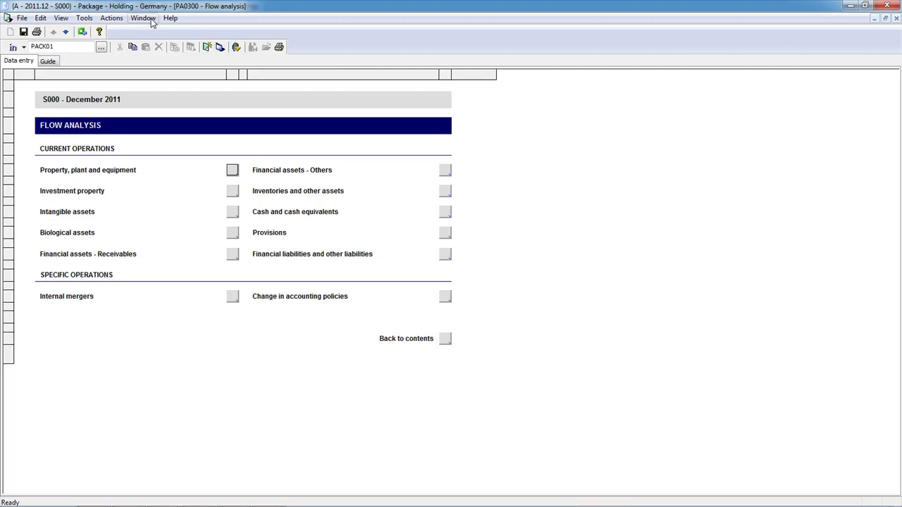
Run the full validation of the Holding - Germany package
{"action": "left_click", "coordinate": [120, 23]}
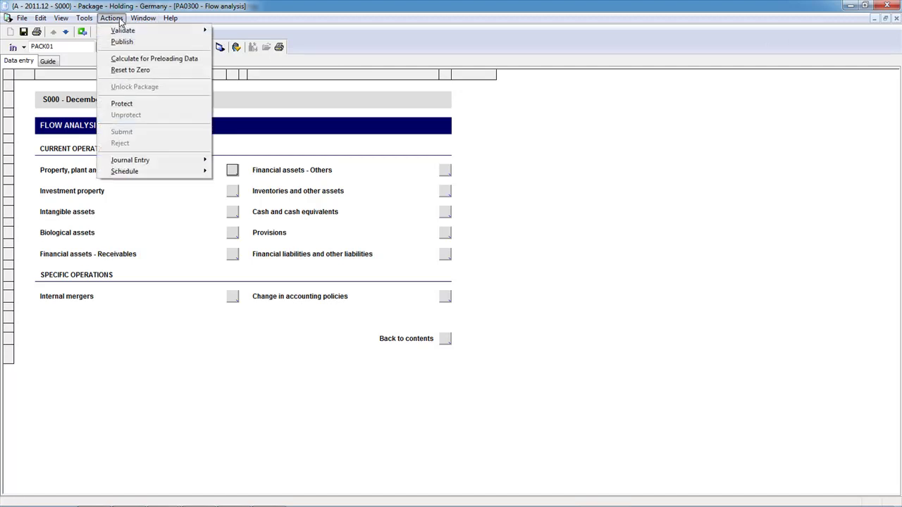
{"action": "mouse_move", "coordinate": [126, 31]}
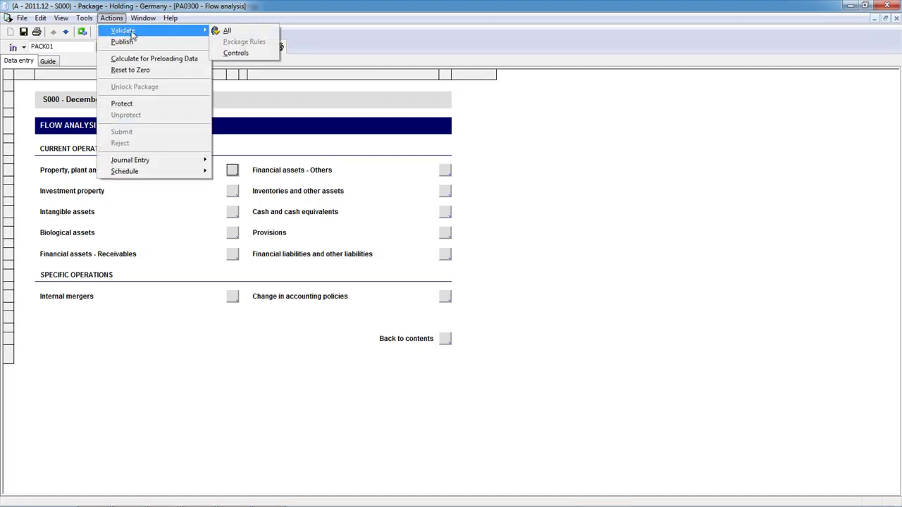
{"action": "left_click", "coordinate": [235, 32]}
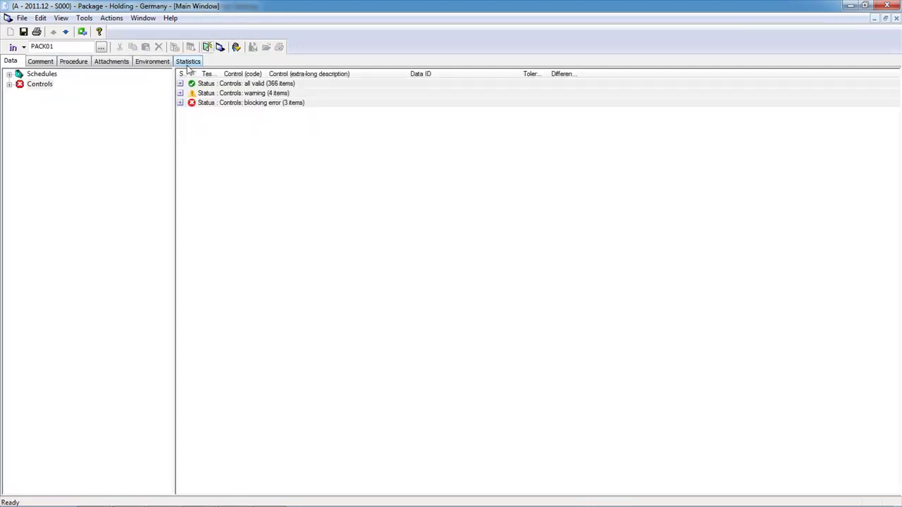
Examine the warning and blocking error results for the P-A20 Securities and shareholdings controls
{"action": "left_click", "coordinate": [10, 85]}
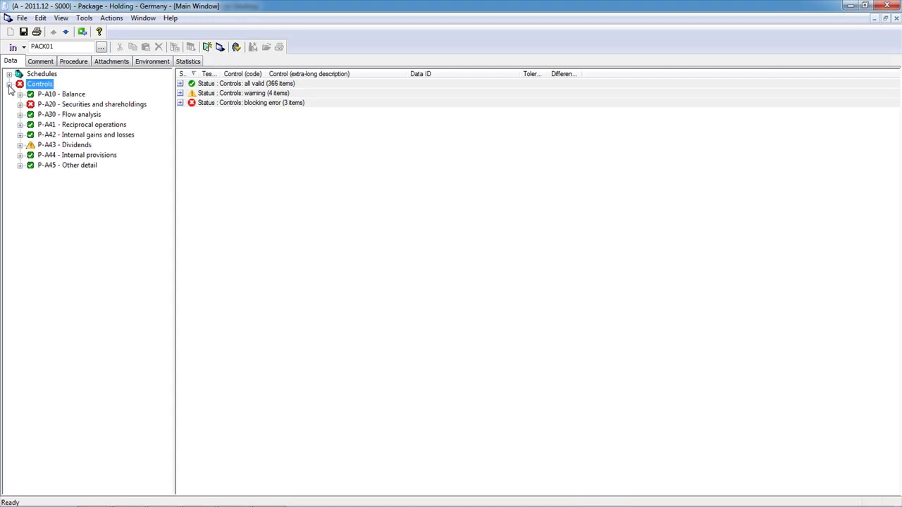
{"action": "left_click", "coordinate": [44, 105]}
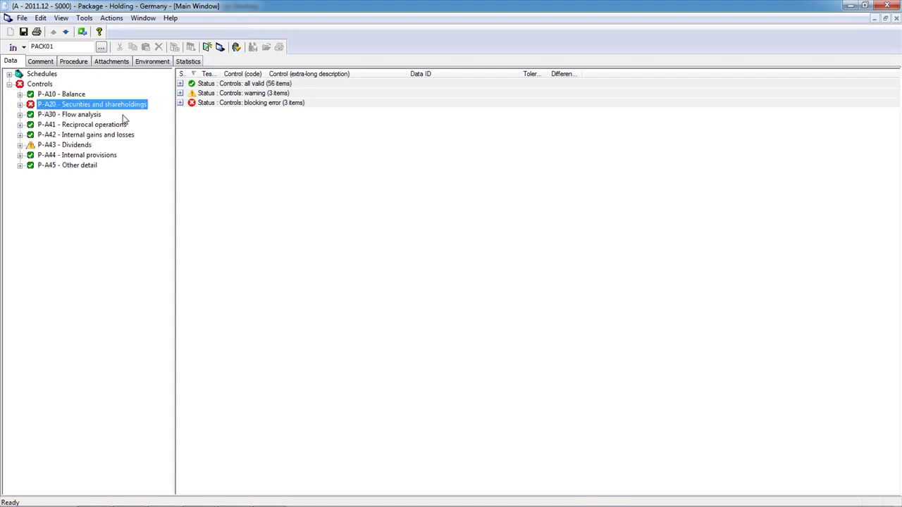
{"action": "left_click", "coordinate": [181, 93]}
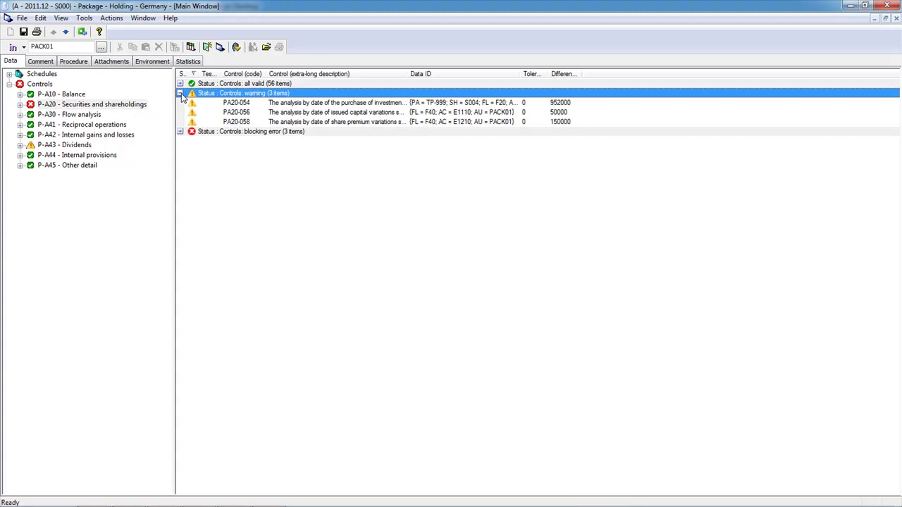
{"action": "left_click", "coordinate": [180, 132]}
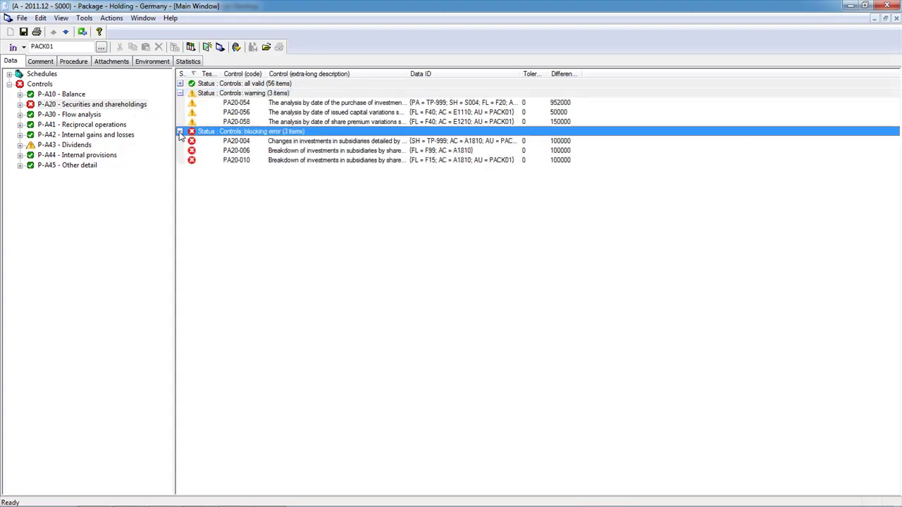
Open the investments in subsidiaries schedule from blocking control PA20-004 and enter 100000 as the F99 closing amount for Third parties
{"action": "left_click", "coordinate": [310, 143]}
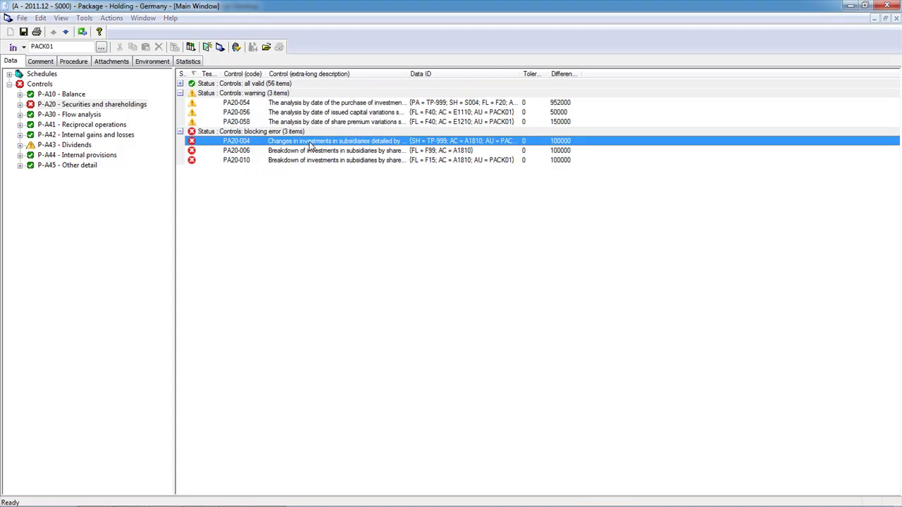
{"action": "double_click", "coordinate": [310, 145]}
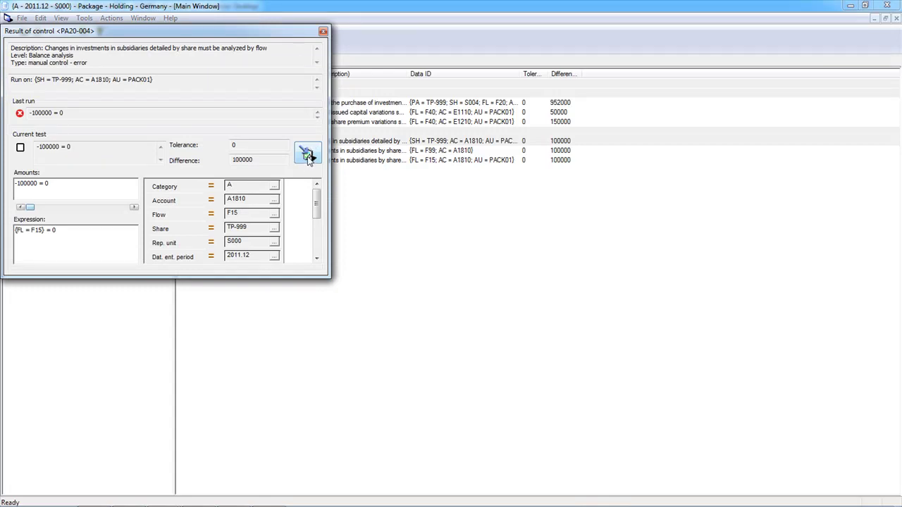
{"action": "left_click", "coordinate": [308, 155]}
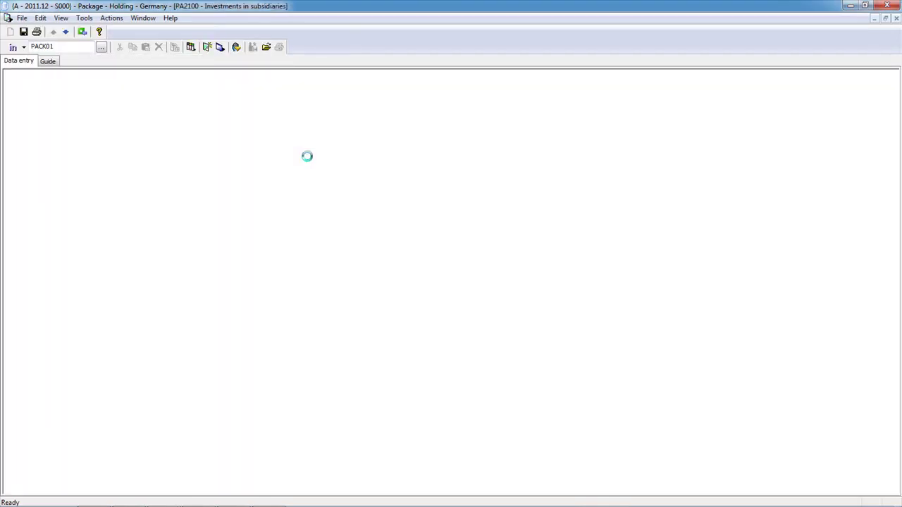
{"action": "left_click", "coordinate": [336, 302]}
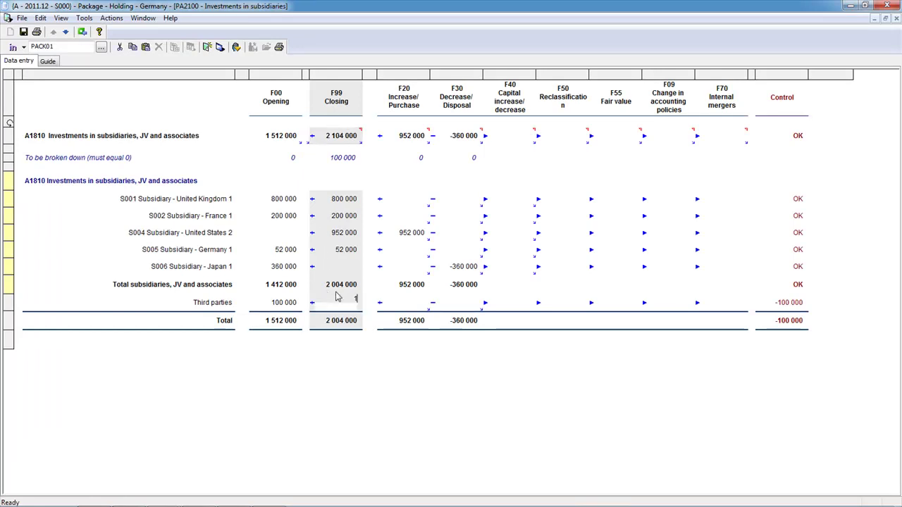
{"action": "type", "text": "100000"}
Validate the whole package again with the added third-party investment amount
{"action": "left_click", "coordinate": [111, 18]}
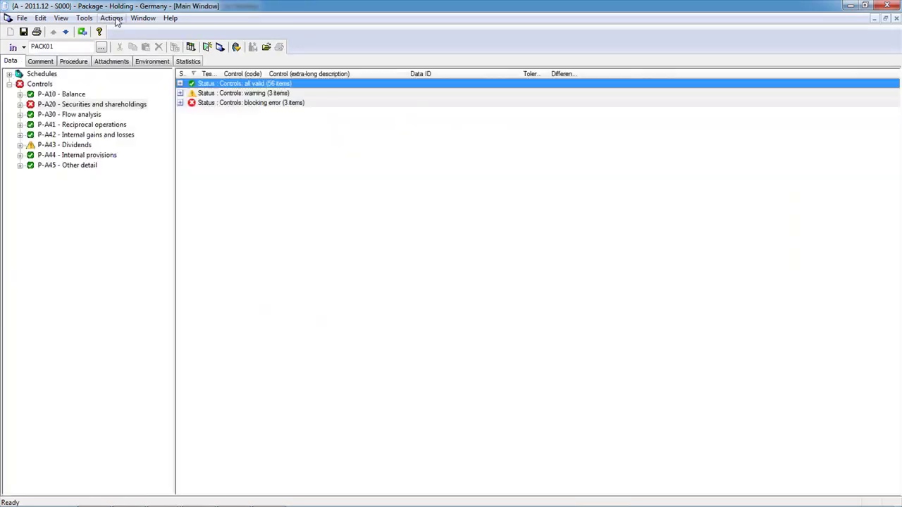
{"action": "mouse_move", "coordinate": [151, 32]}
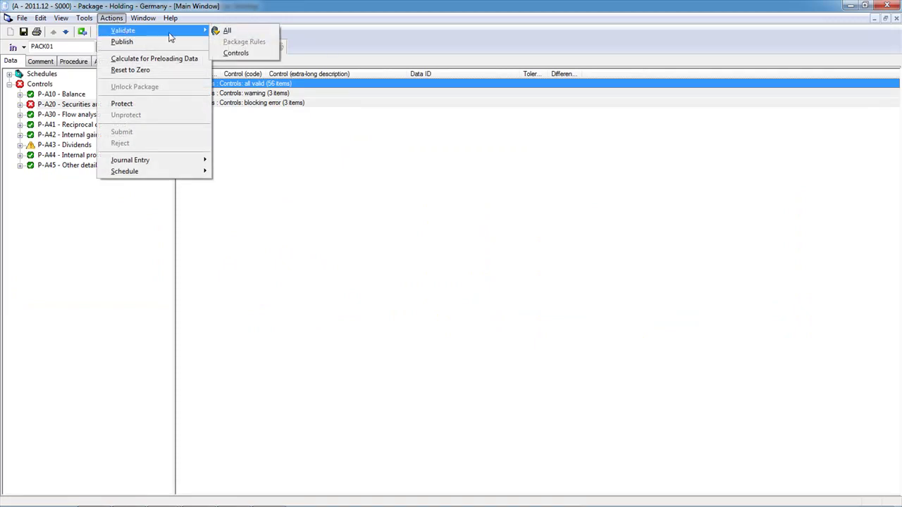
{"action": "left_click", "coordinate": [230, 31]}
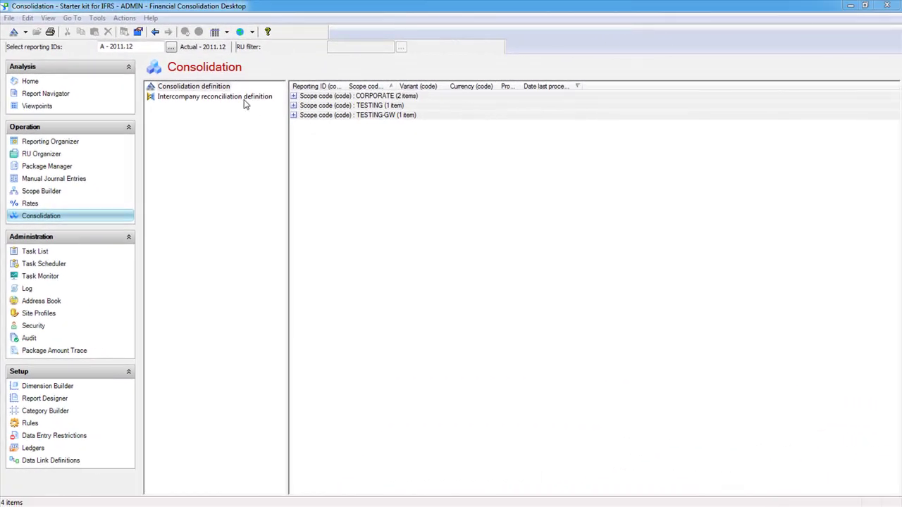
Open the consolidation definition for the CORPORATE scope with variant IFRSYTD in EUR
{"action": "left_click", "coordinate": [215, 88]}
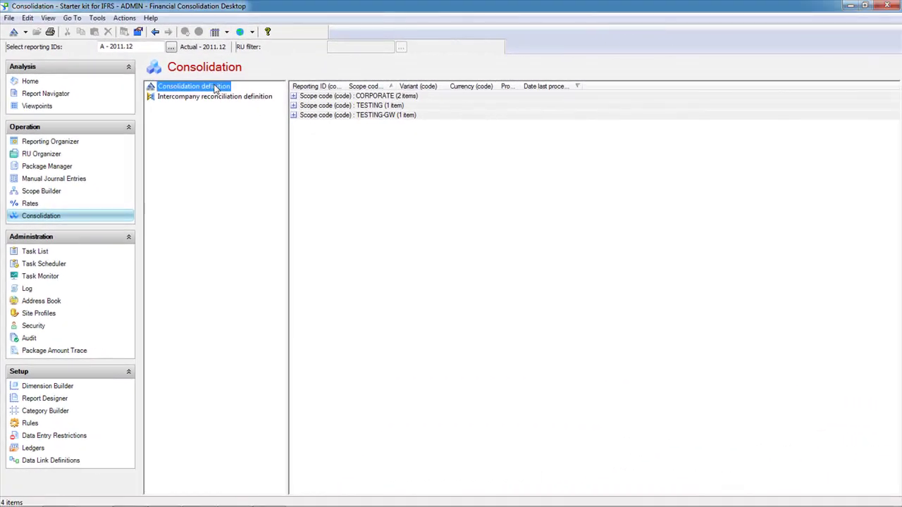
{"action": "left_click", "coordinate": [294, 96]}
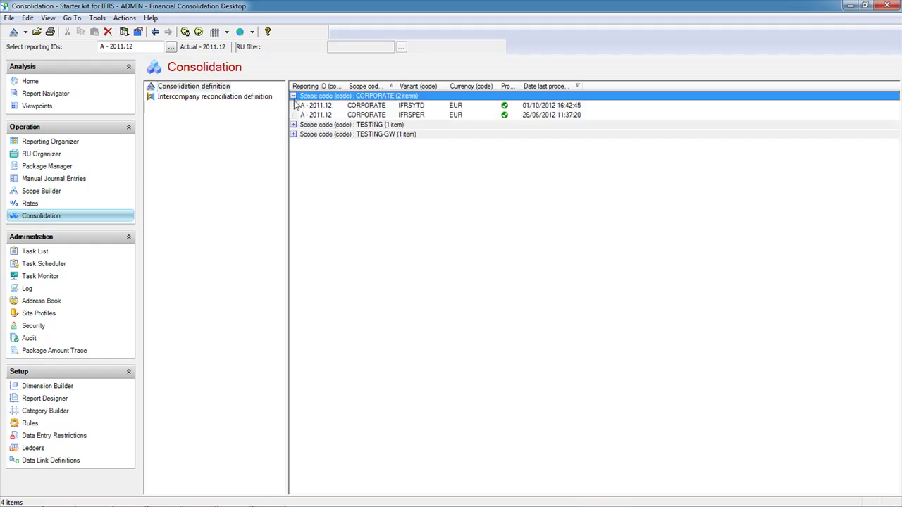
{"action": "left_click", "coordinate": [408, 107]}
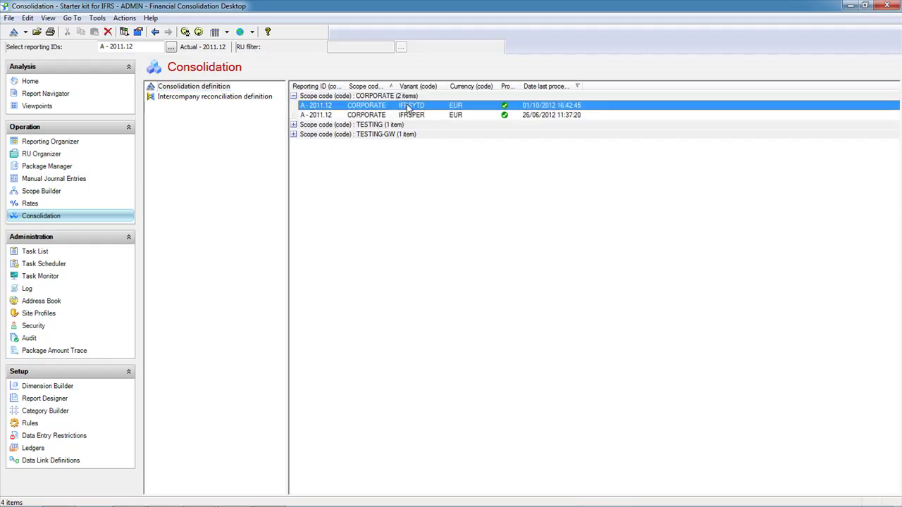
{"action": "right_click", "coordinate": [409, 107]}
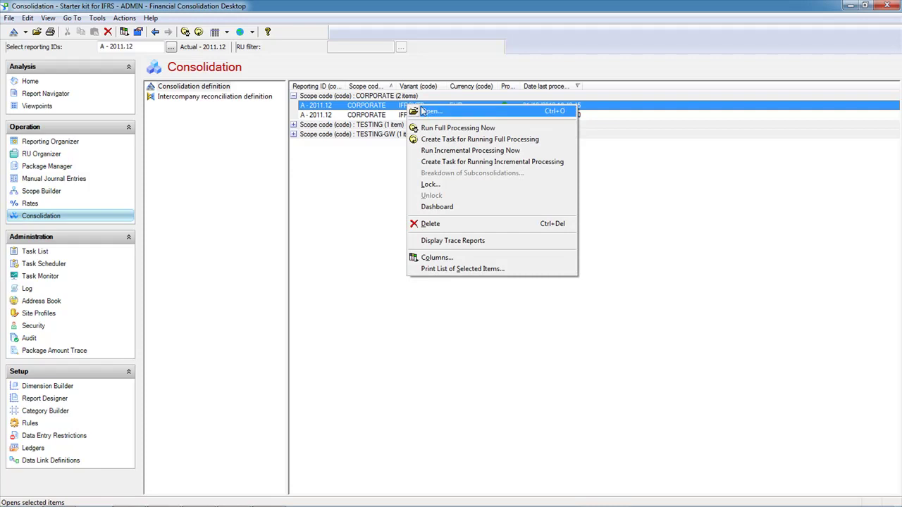
{"action": "left_click", "coordinate": [430, 113]}
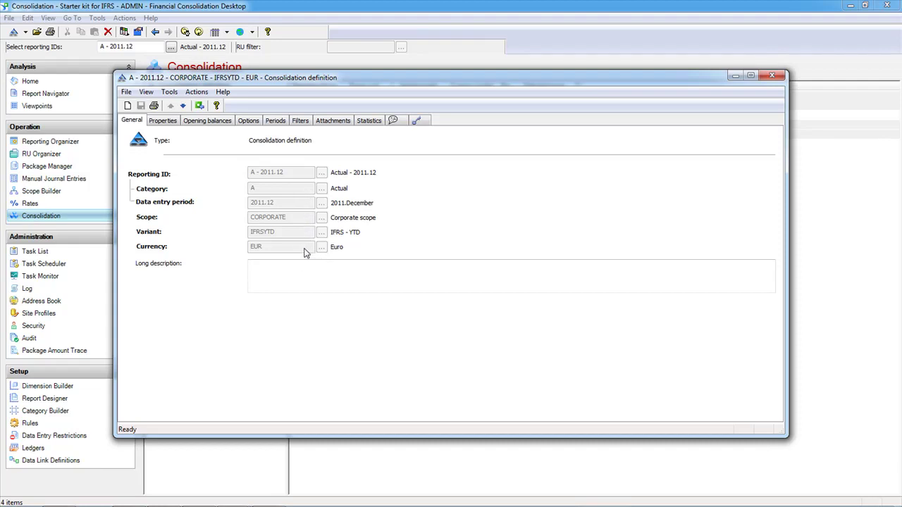
Examine the consolidation definition's properties, including scope version, set of rules and conversion rate
{"action": "left_click", "coordinate": [163, 121]}
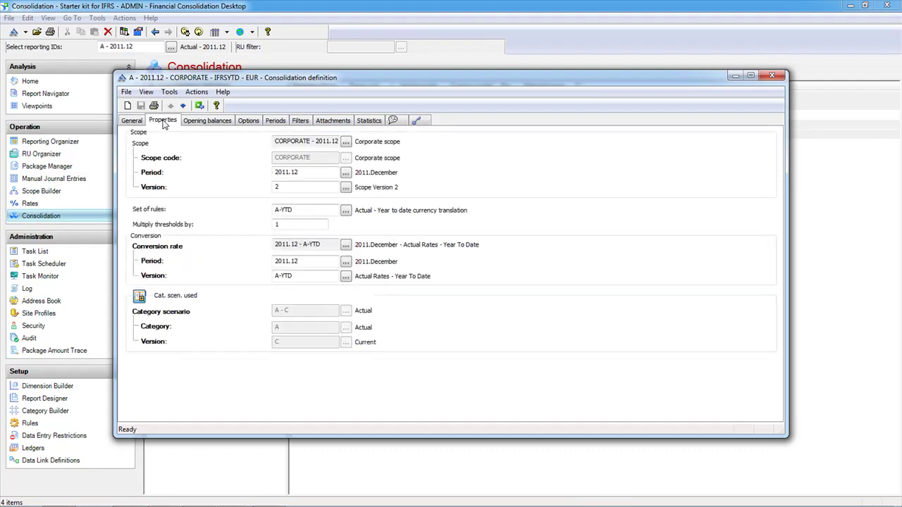
{"action": "left_click", "coordinate": [312, 187]}
{"action": "left_click", "coordinate": [316, 210]}
{"action": "left_click", "coordinate": [326, 245]}
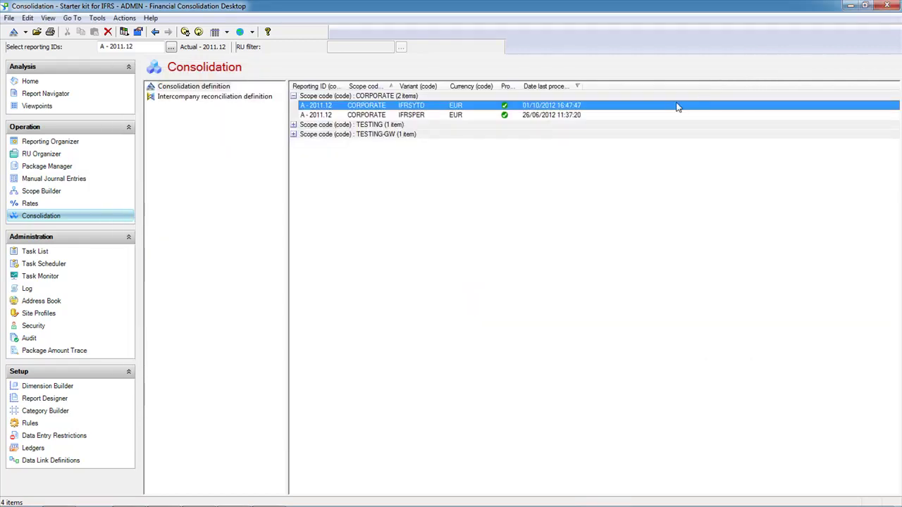
Run full processing of the CORPORATE consolidation with variant IFRSYTD and check its progress in the task monitor
{"action": "right_click", "coordinate": [425, 109]}
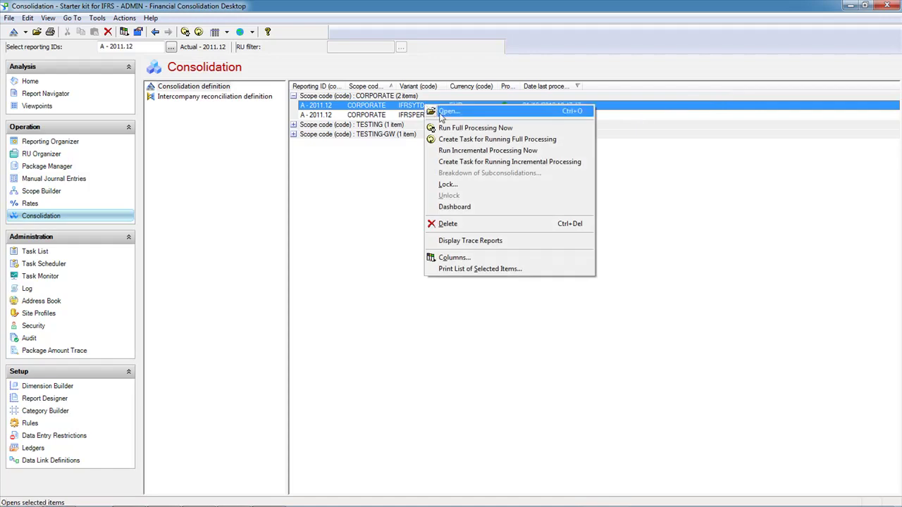
{"action": "left_click", "coordinate": [449, 129]}
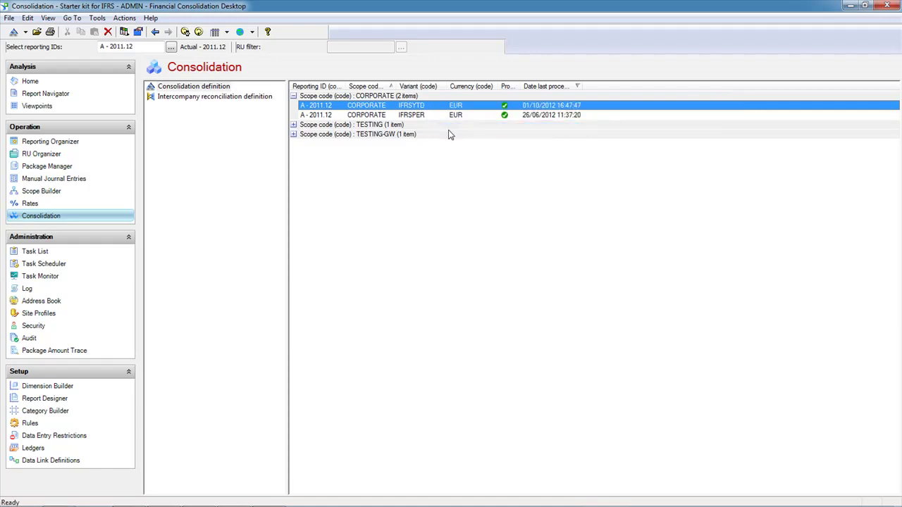
{"action": "left_click", "coordinate": [58, 279]}
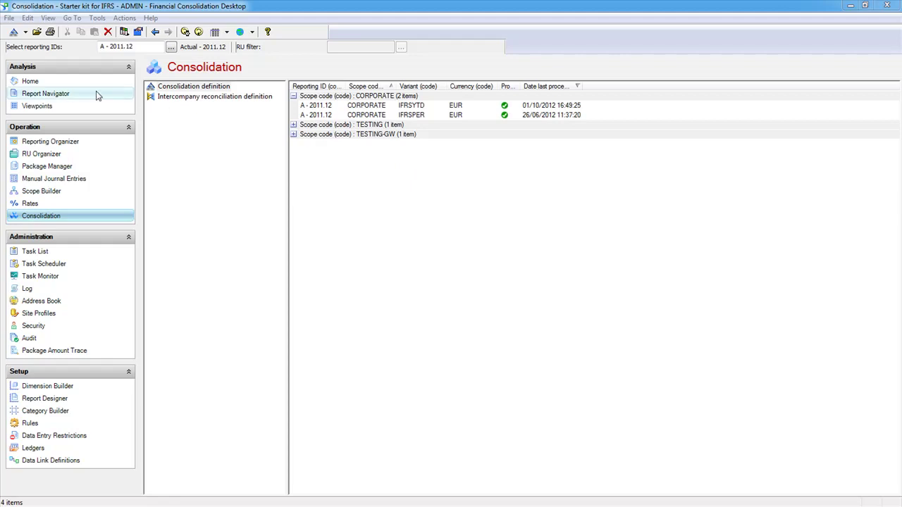
Browse the accounting reports in the report navigator, listing the schedules under C31 Closing balances and C32 General ledgers
{"action": "left_click", "coordinate": [64, 94]}
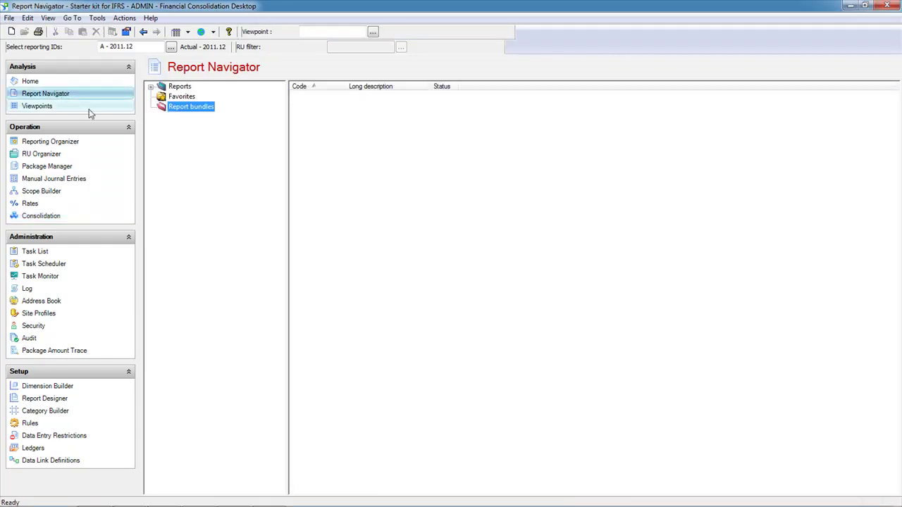
{"action": "left_click_drag", "start_coordinate": [288, 184], "coordinate": [483, 200]}
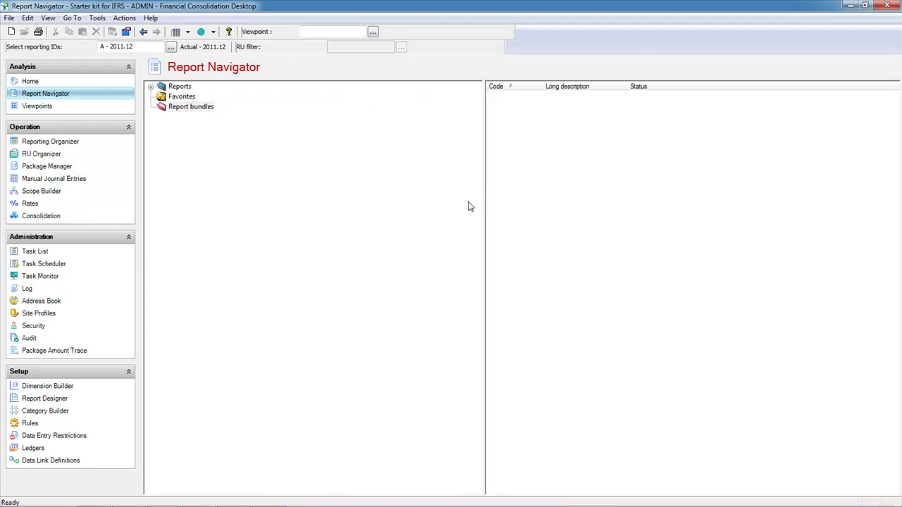
{"action": "left_click", "coordinate": [187, 87]}
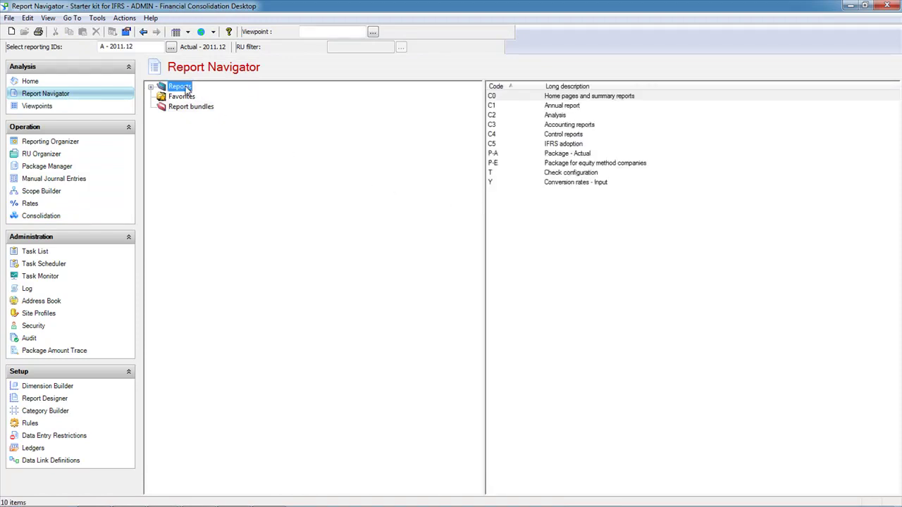
{"action": "left_click", "coordinate": [151, 87]}
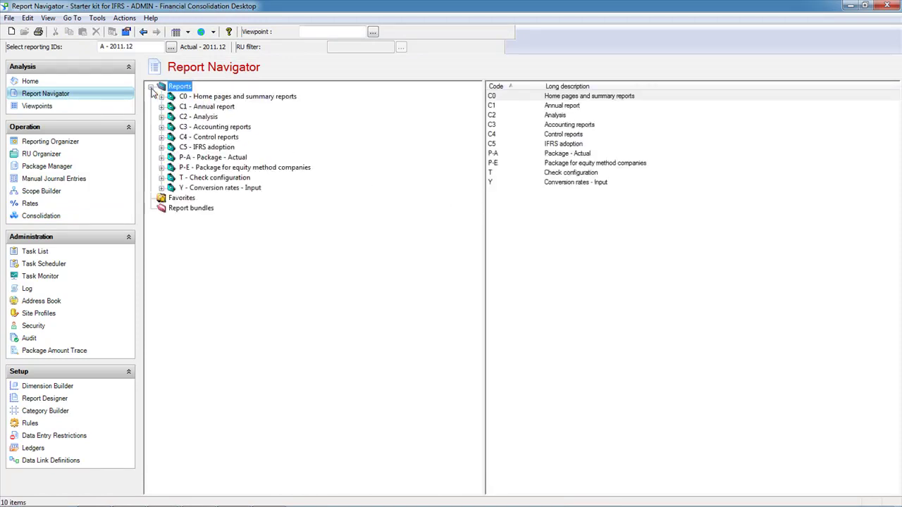
{"action": "left_click", "coordinate": [161, 126]}
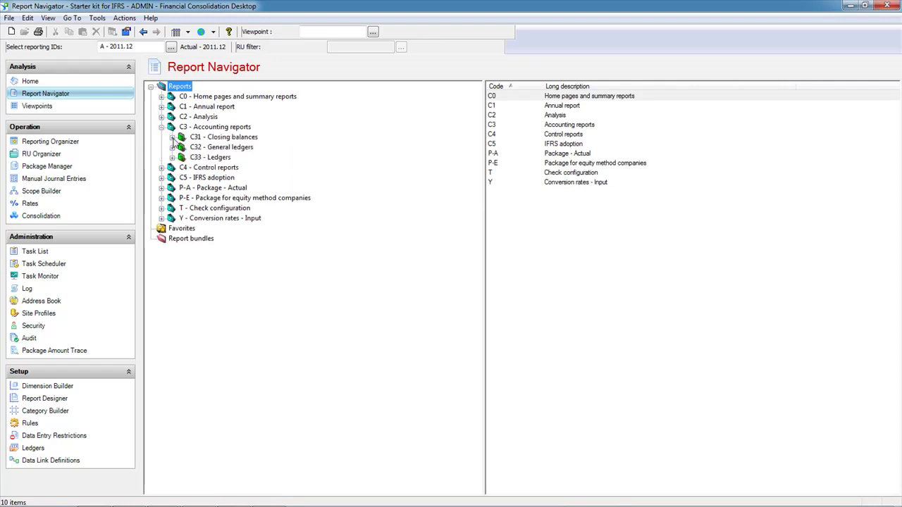
{"action": "left_click", "coordinate": [172, 137]}
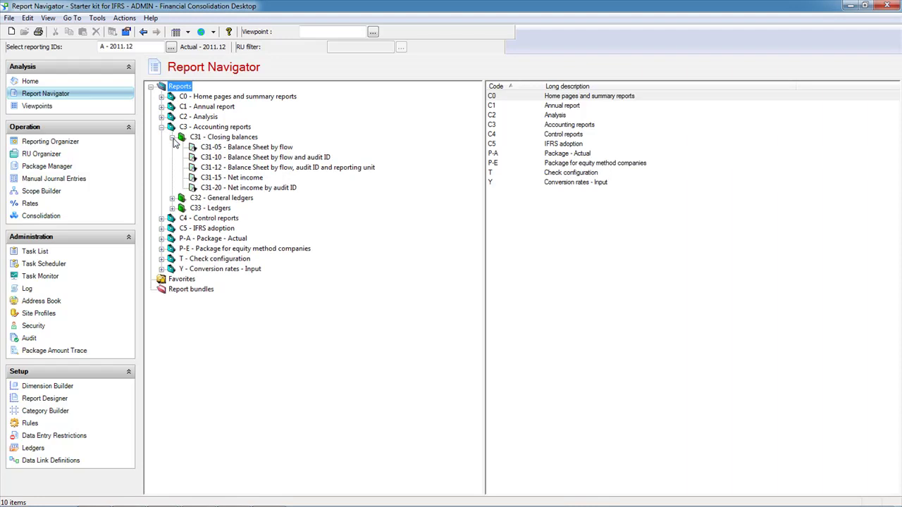
{"action": "left_click", "coordinate": [173, 198]}
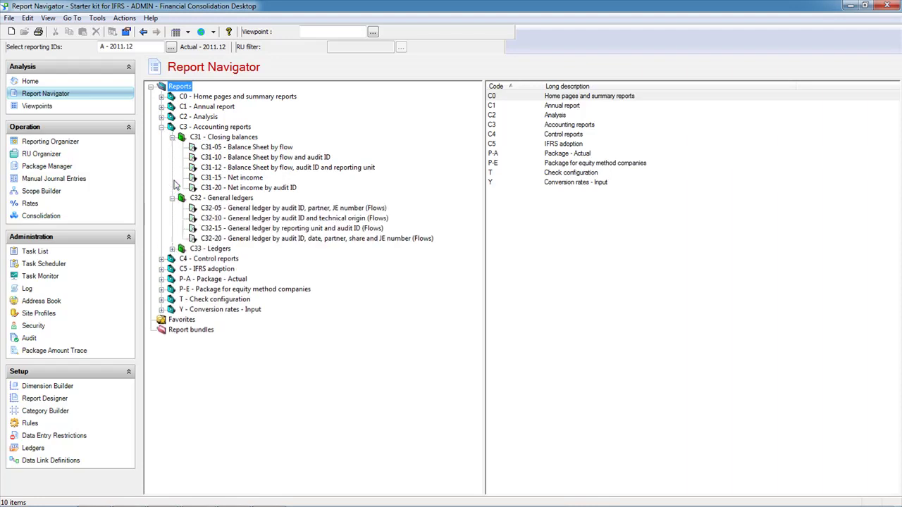
Run annual report schedule C11-10 Statement of Profit or Loss for category A, scope CORPORATE, version IFRSYTD, EUR, period 2011.12
{"action": "left_click", "coordinate": [162, 106]}
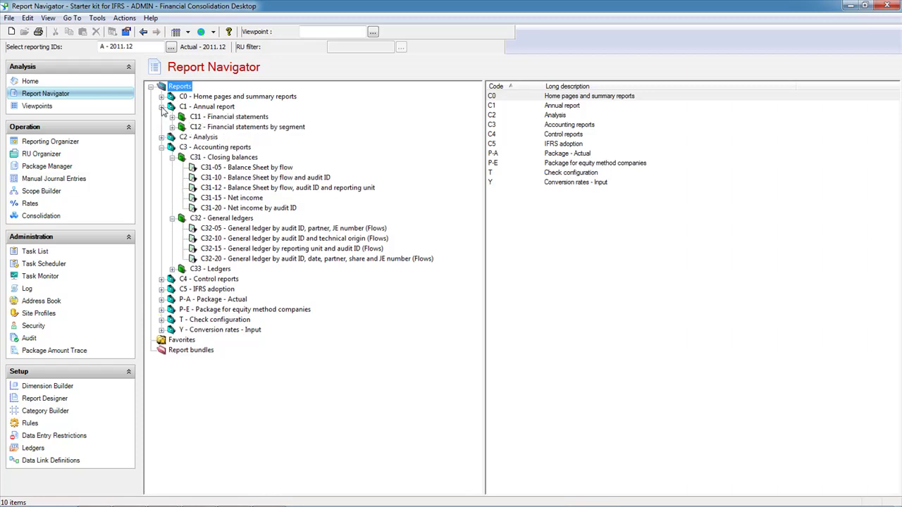
{"action": "left_click", "coordinate": [227, 118]}
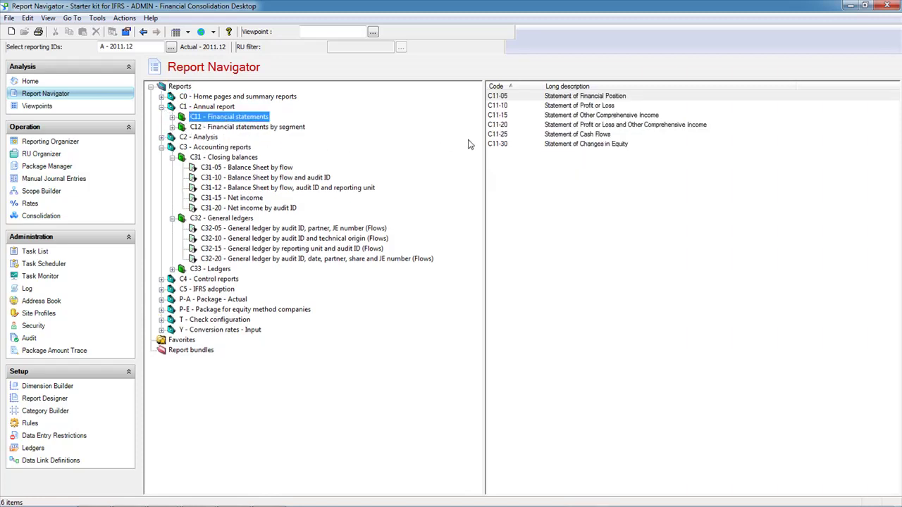
{"action": "left_click", "coordinate": [576, 106]}
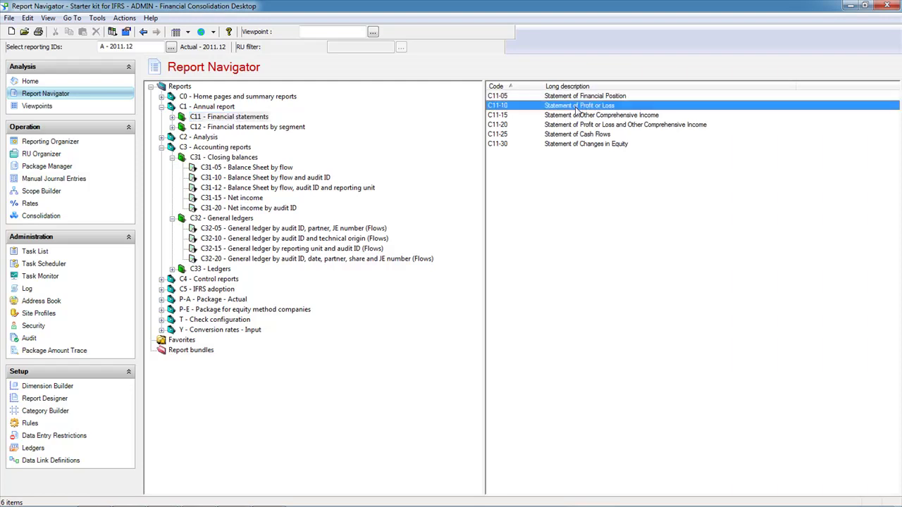
{"action": "right_click", "coordinate": [577, 111]}
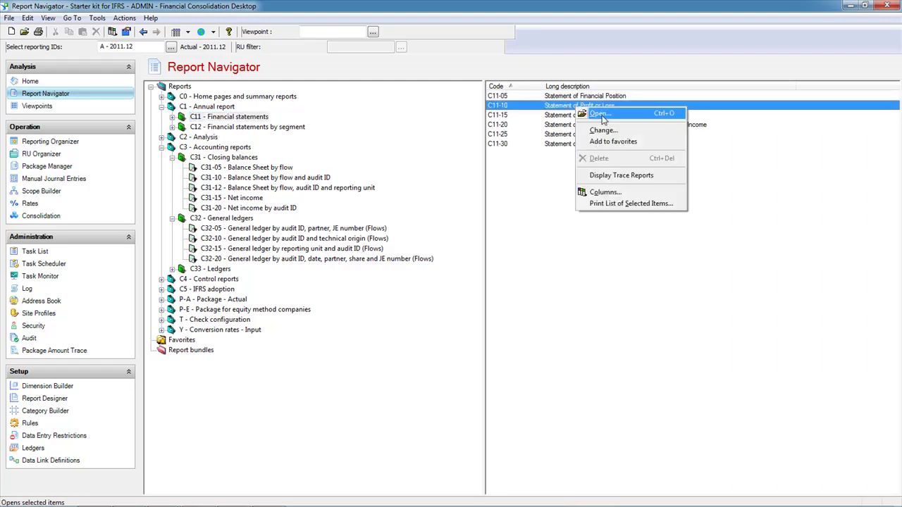
{"action": "left_click", "coordinate": [603, 115]}
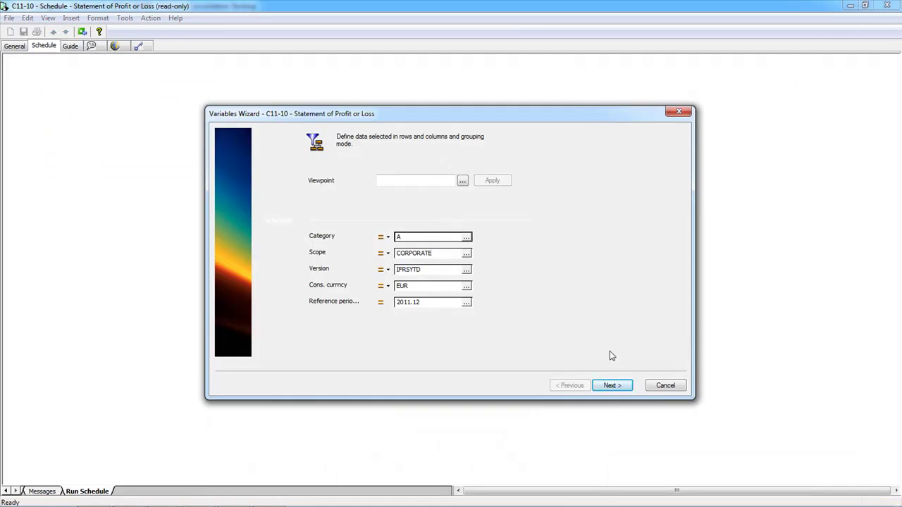
{"action": "left_click", "coordinate": [610, 386]}
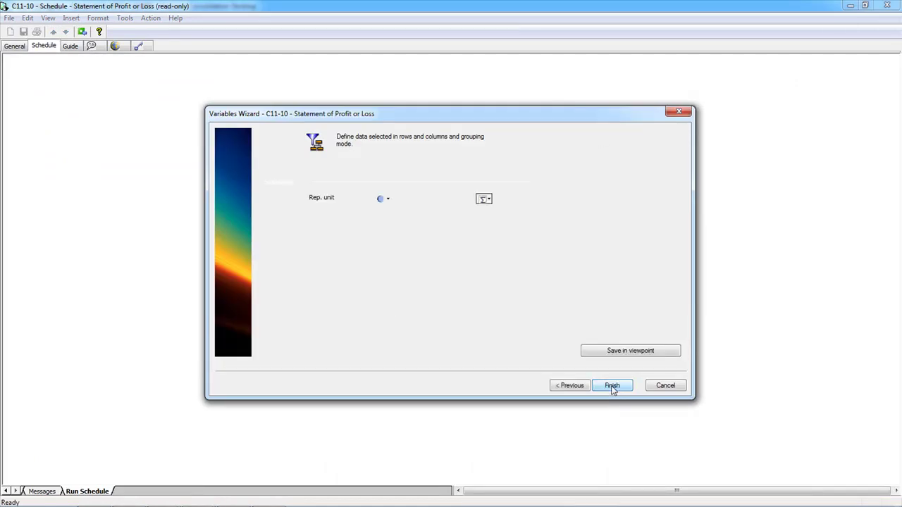
{"action": "left_click", "coordinate": [612, 387]}
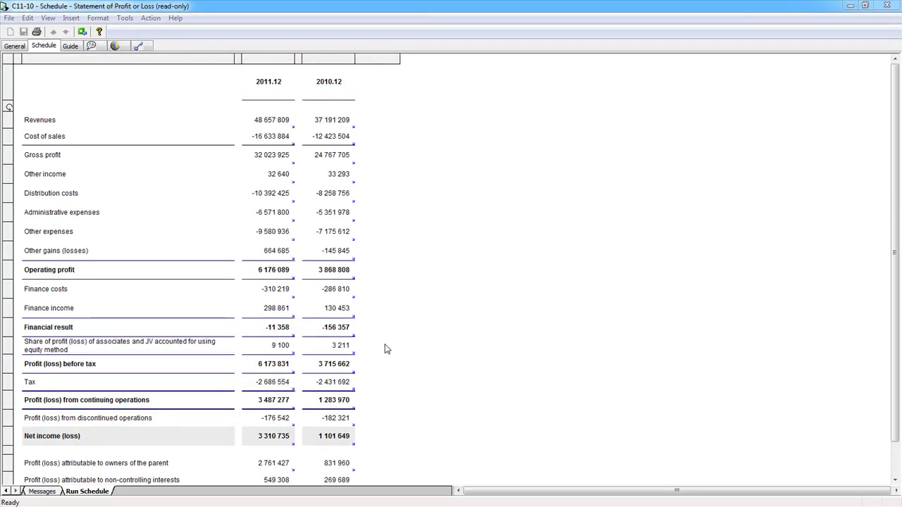
Drill down from 2011.12 Finance income to schedule C21-10 by reporting unit, and from Holding - Germany's amount to its account analysis
{"action": "left_click", "coordinate": [282, 315]}
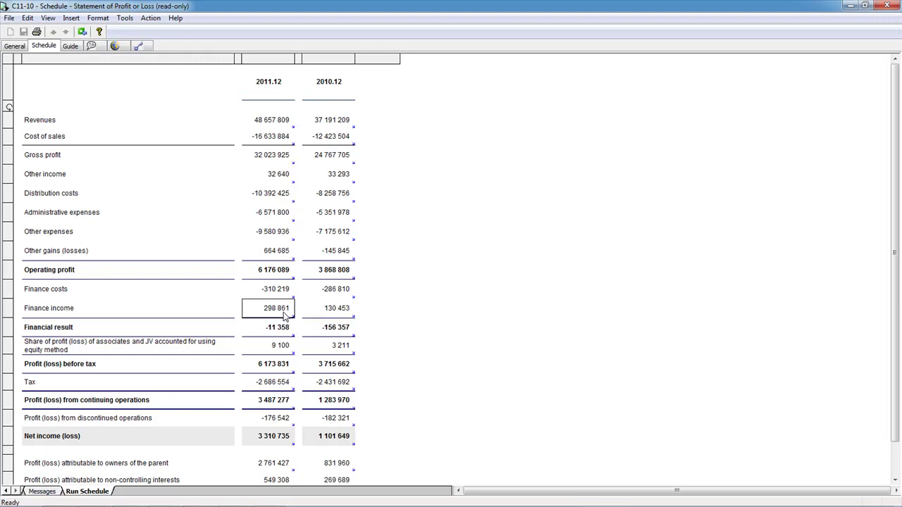
{"action": "double_click", "coordinate": [285, 314]}
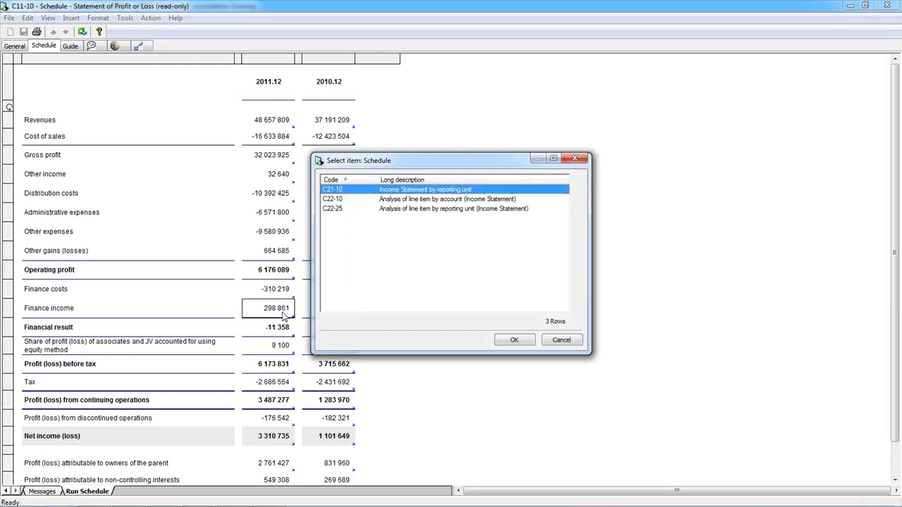
{"action": "left_click", "coordinate": [513, 341]}
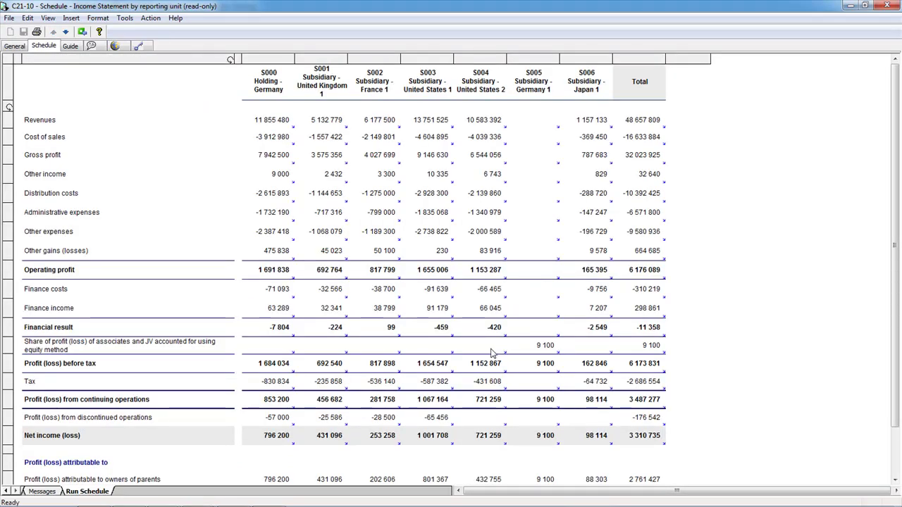
{"action": "left_click", "coordinate": [278, 315]}
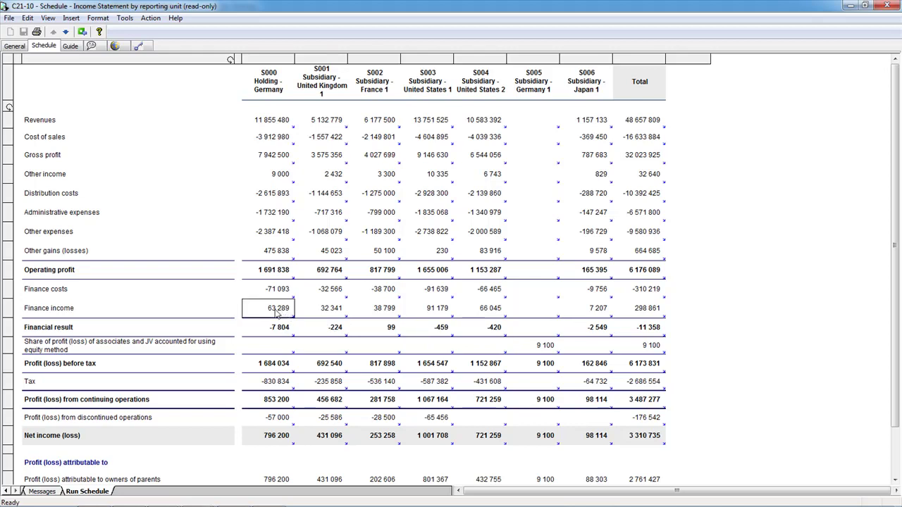
{"action": "double_click", "coordinate": [277, 315]}
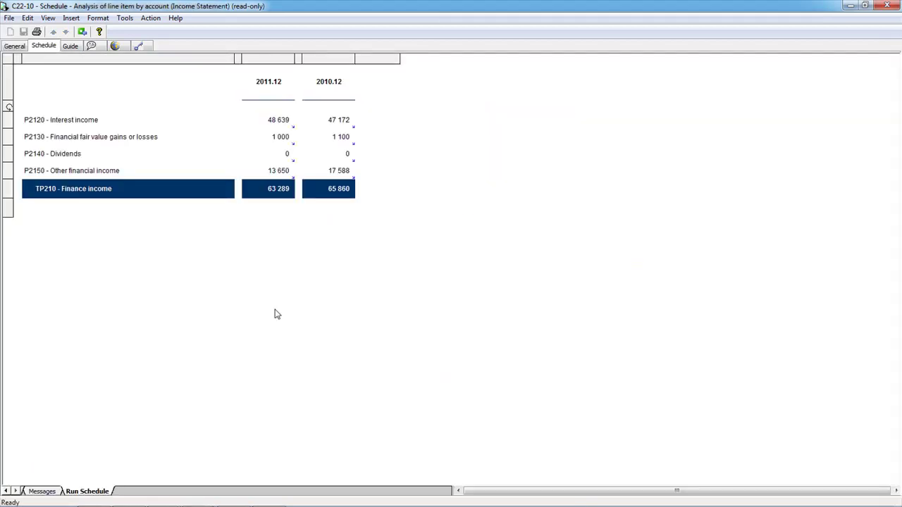
Drill down from the 2011.12 P2140 Dividends amount to general ledger C32-05 and examine its total and partner analysis
{"action": "left_click", "coordinate": [282, 160]}
{"action": "double_click", "coordinate": [282, 159]}
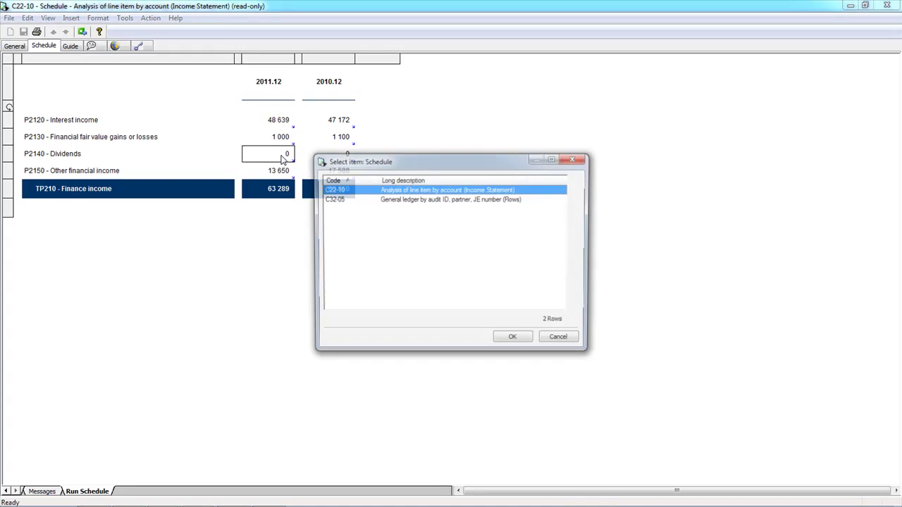
{"action": "left_click", "coordinate": [384, 202]}
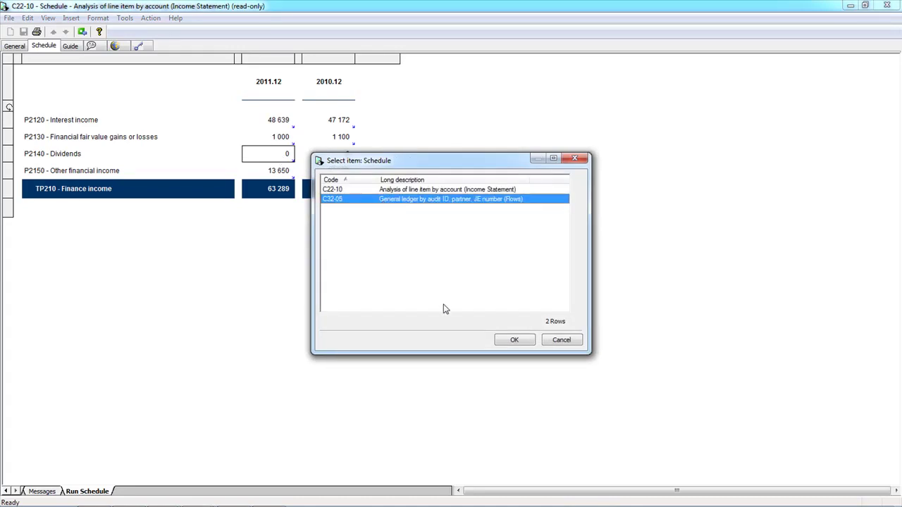
{"action": "left_click", "coordinate": [516, 341]}
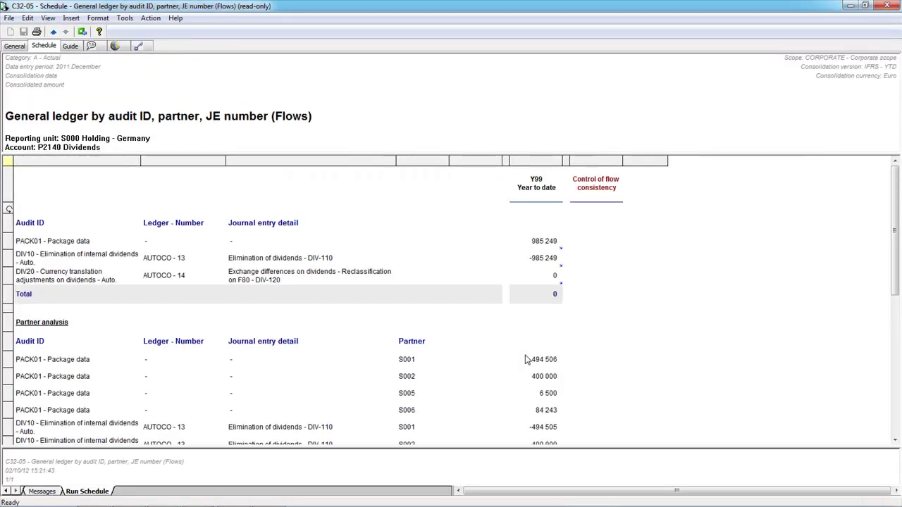
{"action": "left_click", "coordinate": [540, 298]}
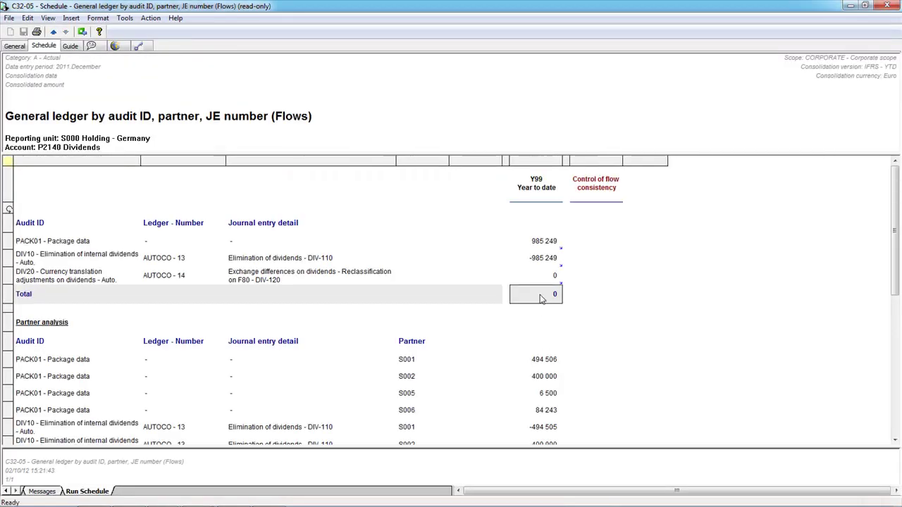
{"action": "scroll", "coordinate": [550, 338], "scroll_direction": "down", "scroll_amount": 3}
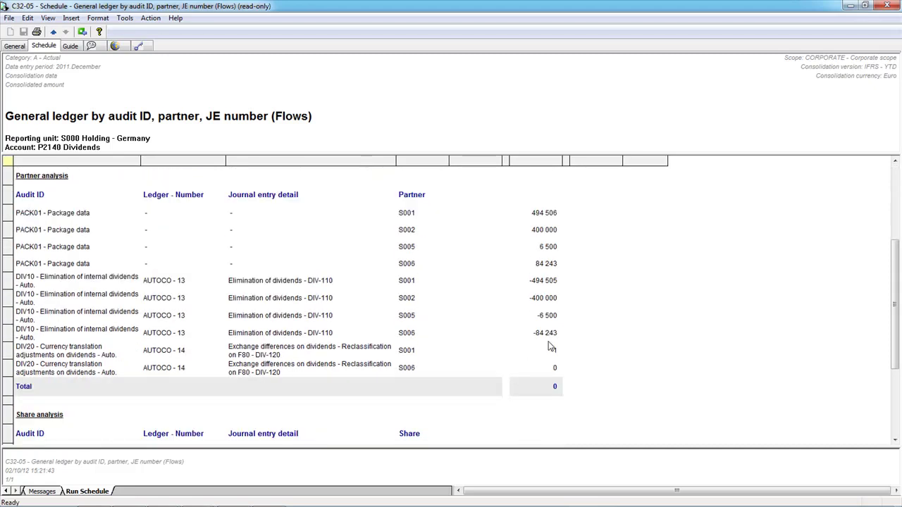
{"action": "left_click", "coordinate": [547, 389]}
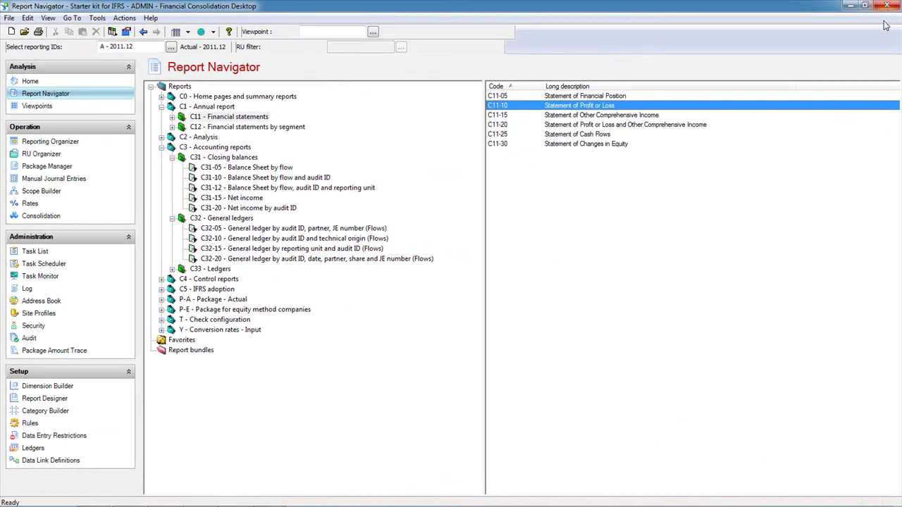
Run schedule C11-25 Statement of Cash Flows for category A, scope CORPORATE, version IFRSYTD, EUR, period 2011.12
{"action": "left_click", "coordinate": [555, 136]}
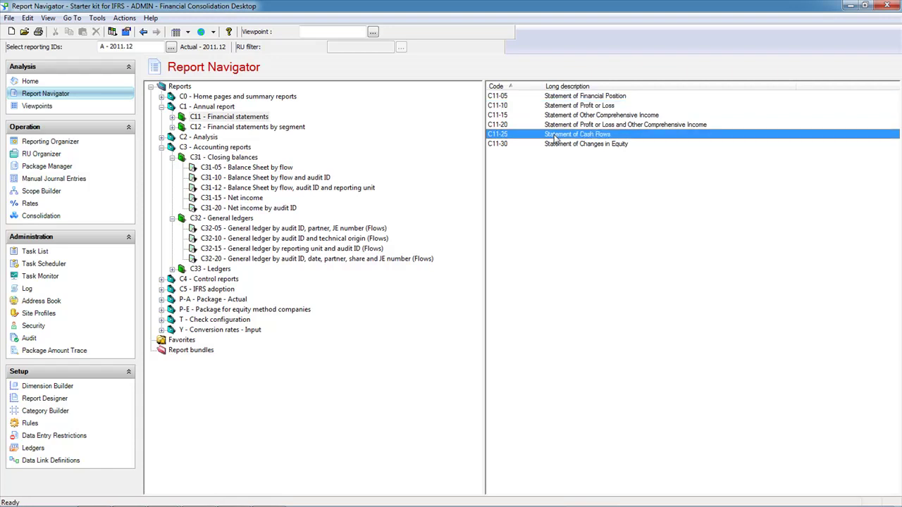
{"action": "double_click", "coordinate": [555, 136]}
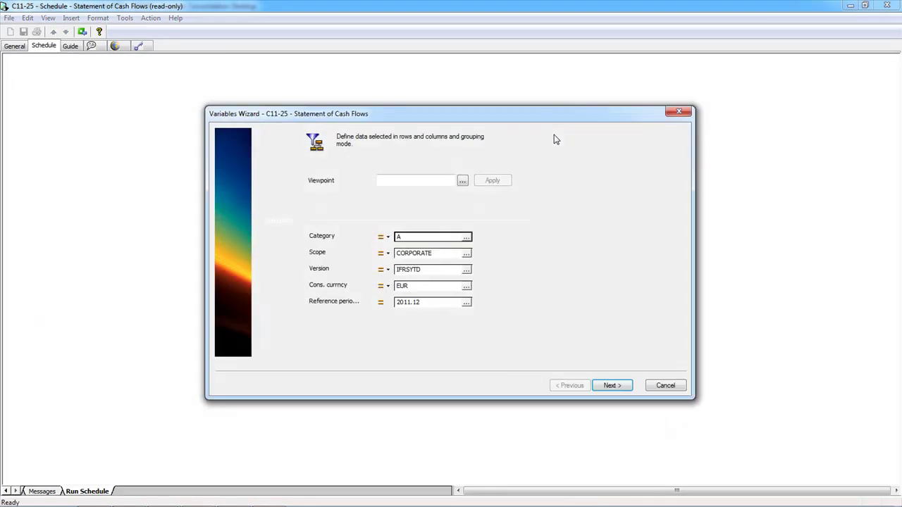
{"action": "left_click", "coordinate": [610, 386]}
{"action": "left_click", "coordinate": [611, 386]}
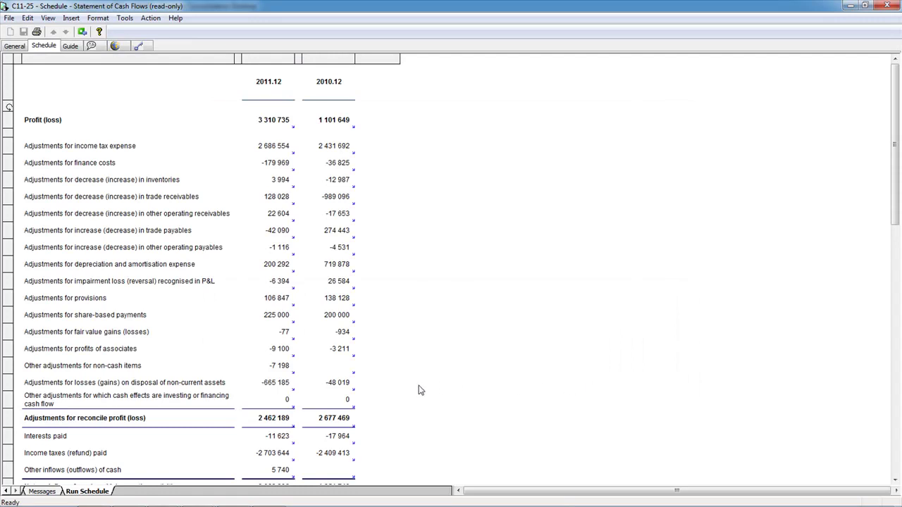
Drill down from the 2011.12 Purchase of property, plant and equipment amount to schedule C21-20 Statement of Cash Flows by reporting unit
{"action": "scroll", "coordinate": [386, 394], "scroll_direction": "down", "scroll_amount": 5}
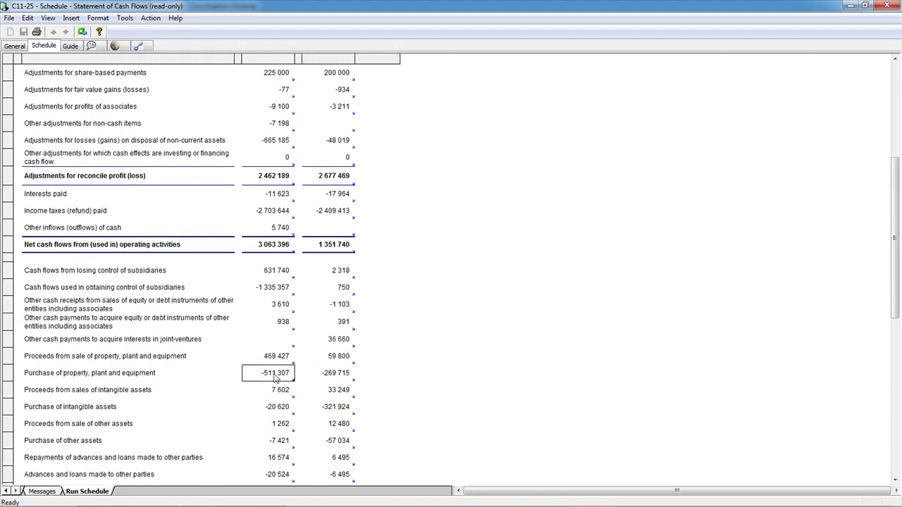
{"action": "double_click", "coordinate": [275, 374]}
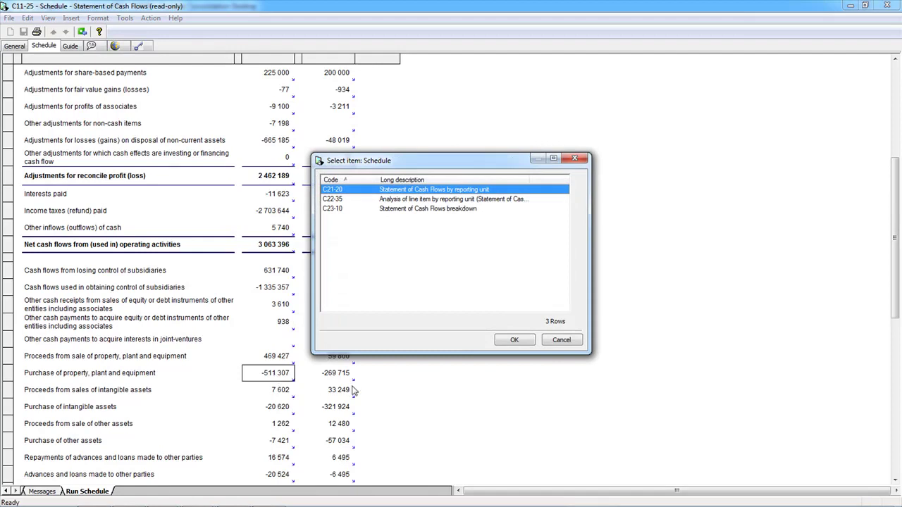
{"action": "left_click", "coordinate": [513, 341]}
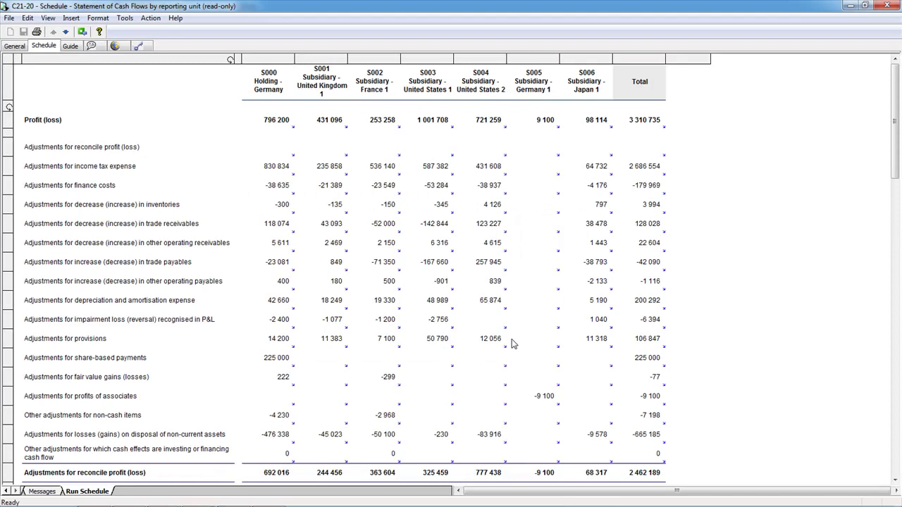
Drill down from United States 1's Purchase of property, plant and equipment amount to its cash flow breakdown and examine the total before corrections
{"action": "scroll", "coordinate": [513, 344], "scroll_direction": "down", "scroll_amount": 6}
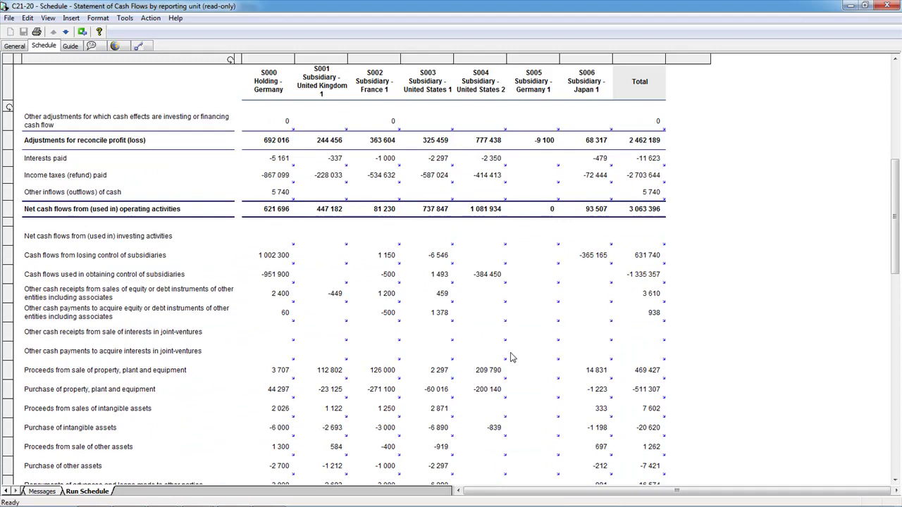
{"action": "left_click", "coordinate": [434, 394]}
{"action": "double_click", "coordinate": [434, 394]}
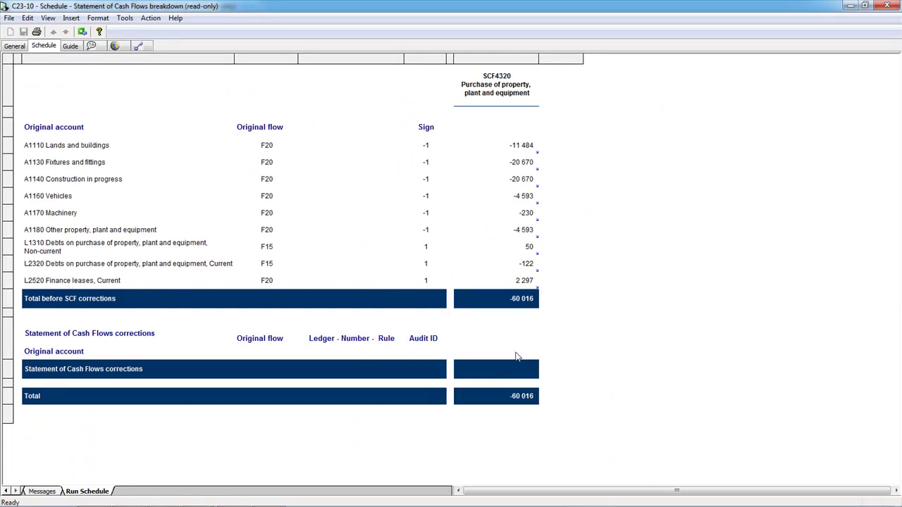
{"action": "left_click", "coordinate": [532, 301]}
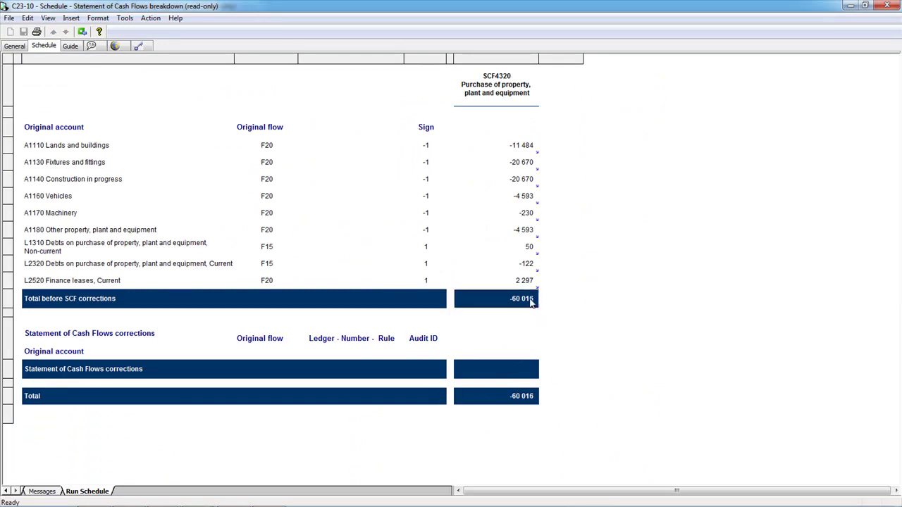